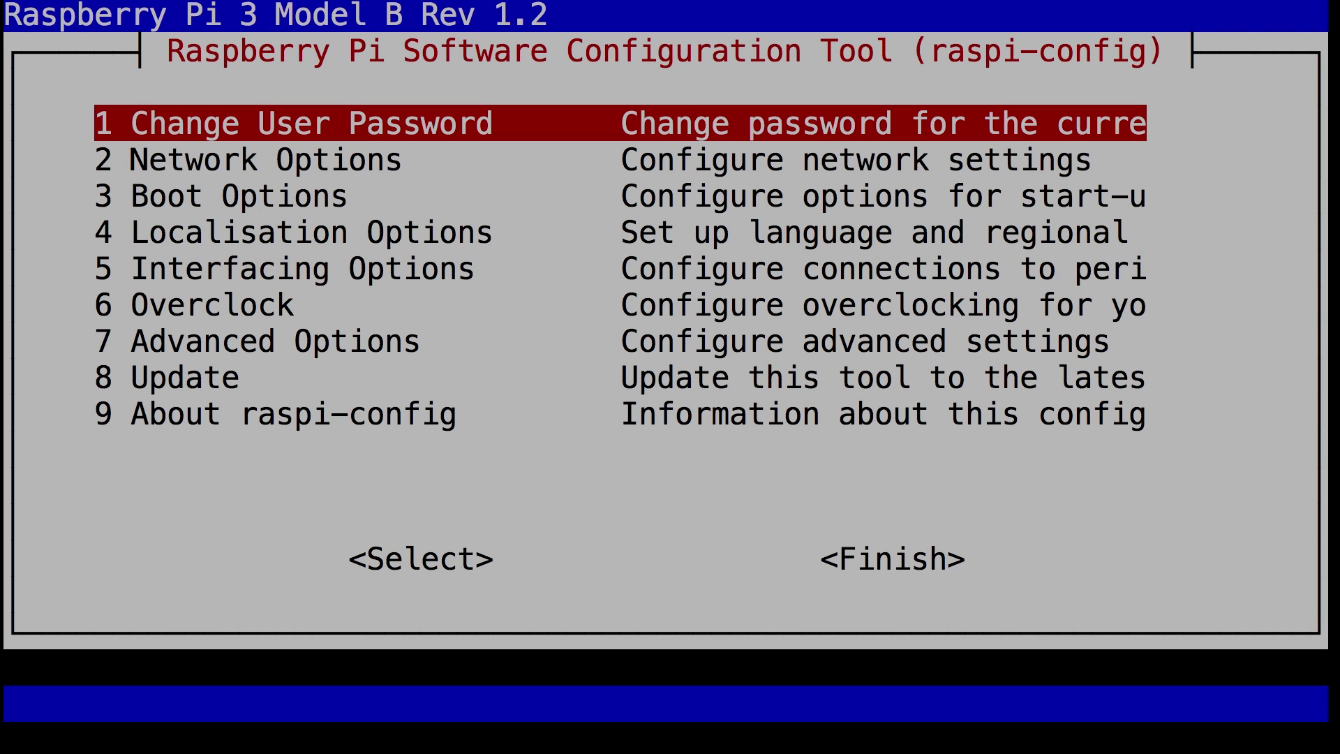
Step: Enable the camera interface under Interfacing Options in raspi-config
key("Down")
key("Down")
key("Down")
key("Down")
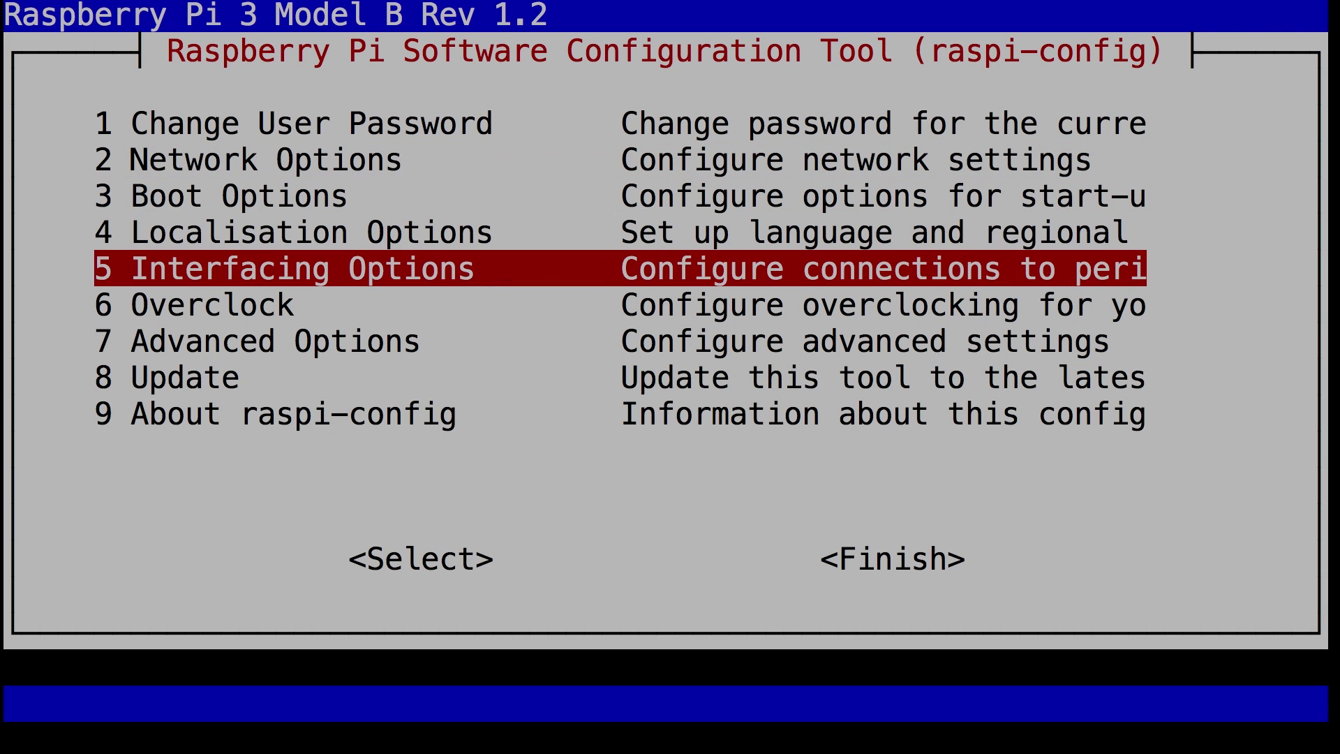
key("Return")
key("Return")
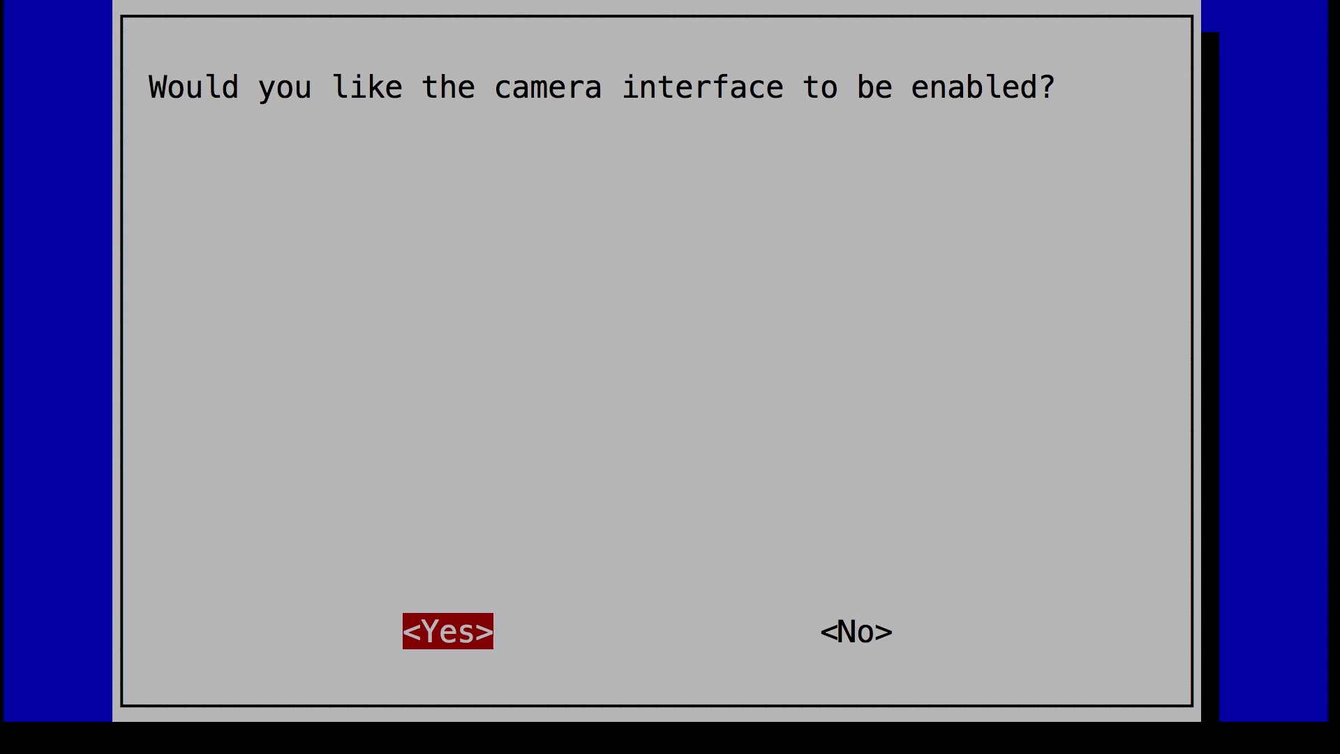
key("Return")
key("Return")
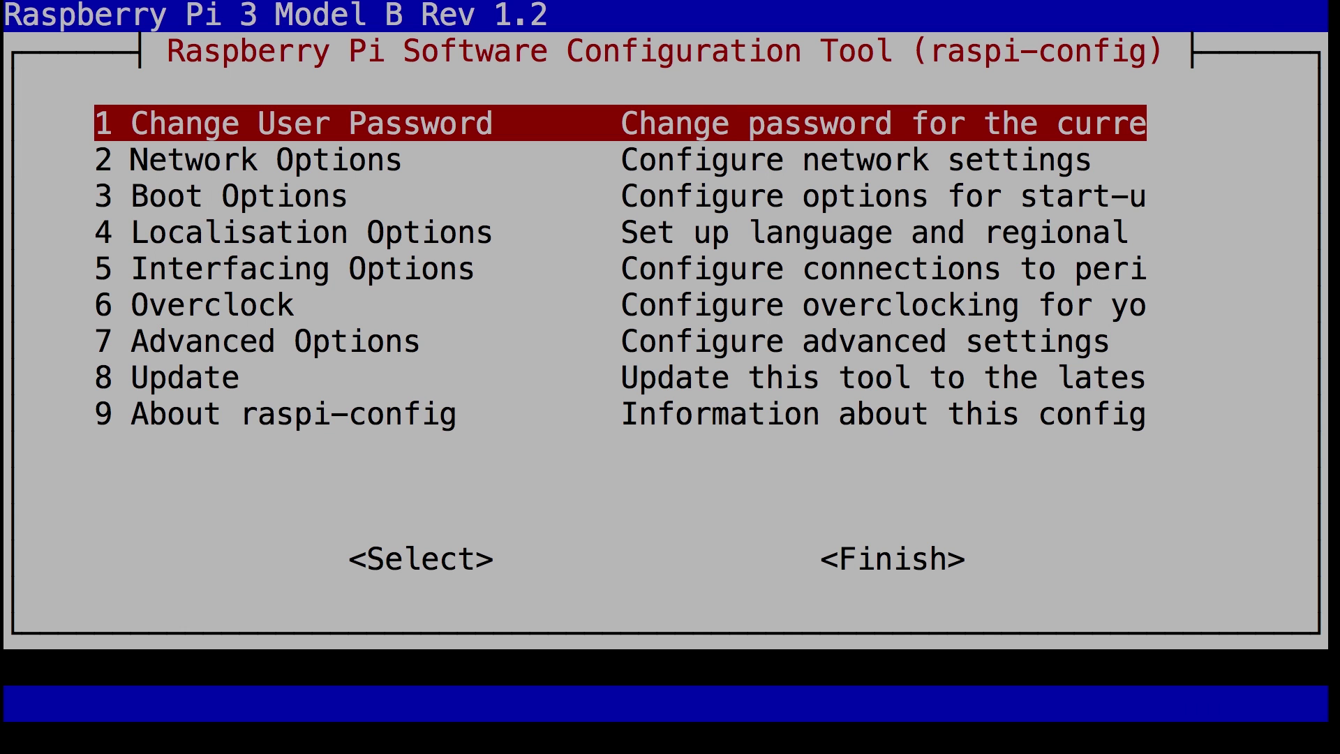
Step: Set the GPU memory split to 128 MB under Advanced Options
key("Down")
key("Down")
key("Down")
key("Down")
key("Down")
key("Down")
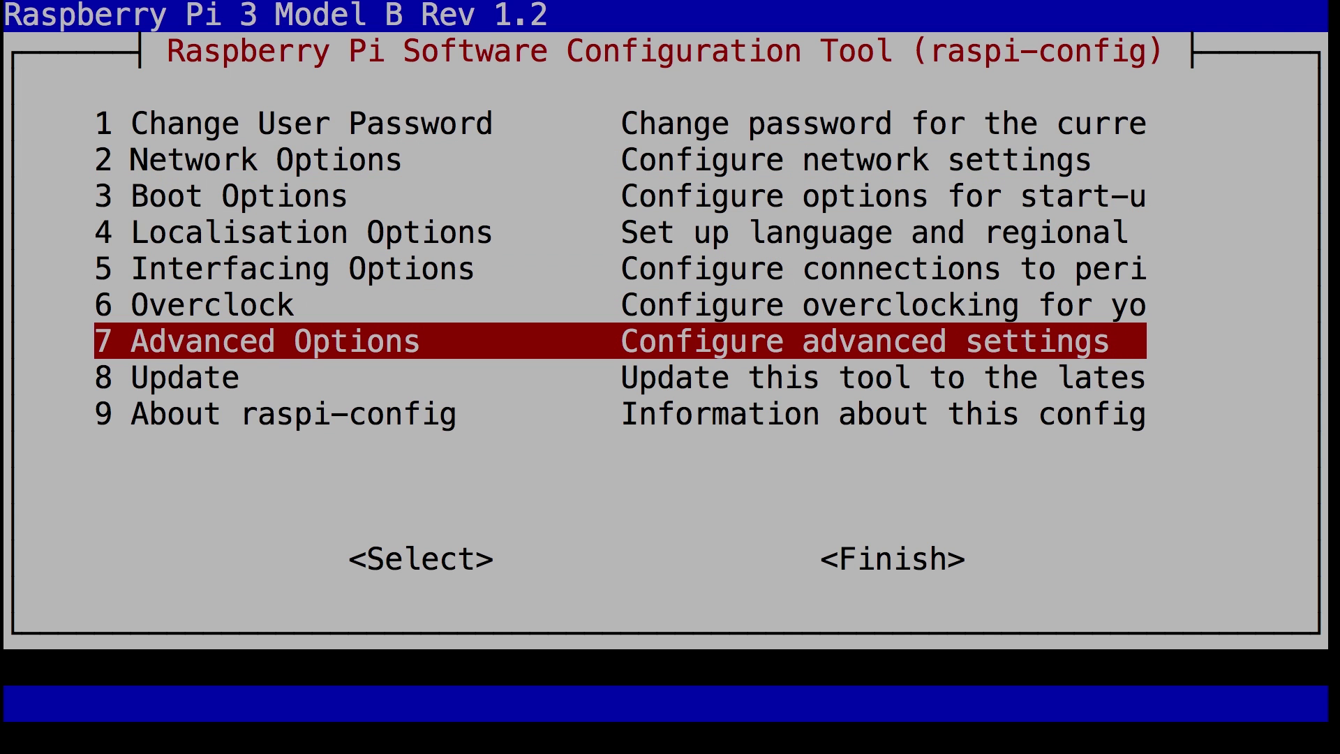
key("Return")
key("Down")
key("Down")
key("Down")
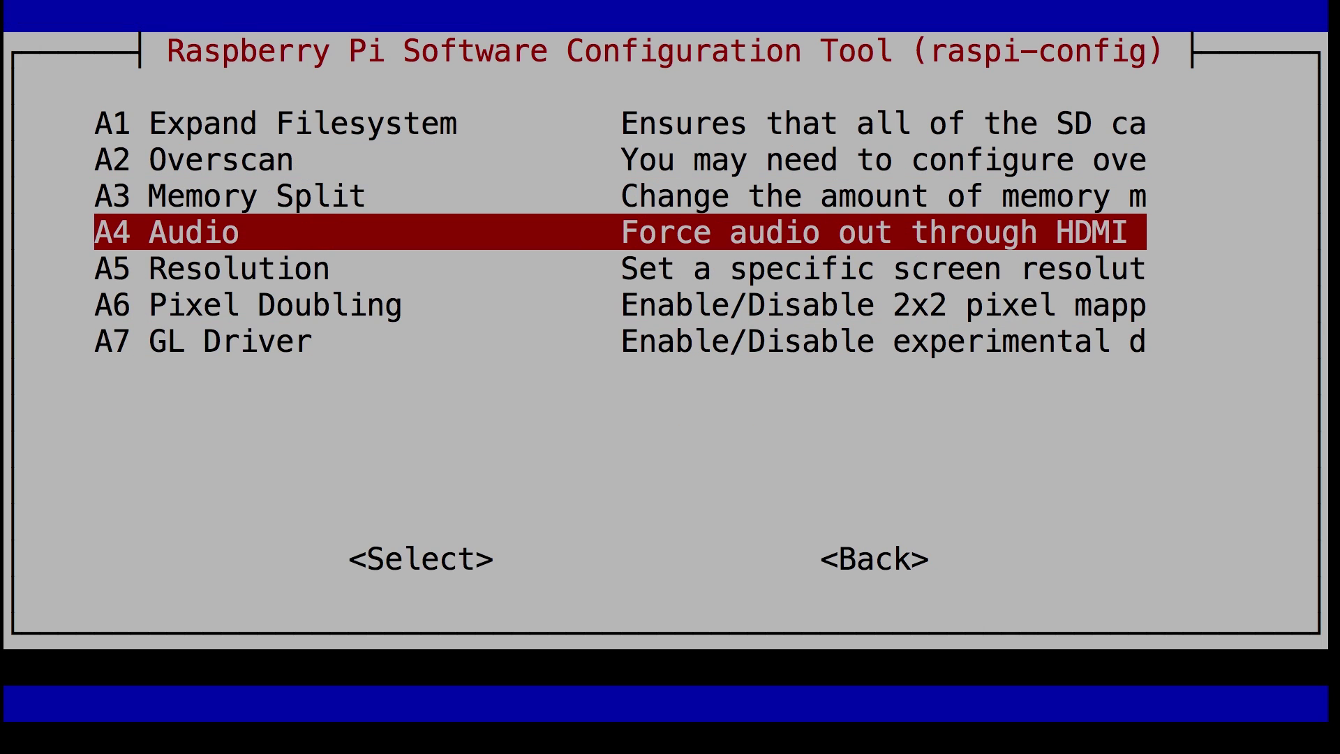
key("Up")
key("Return")
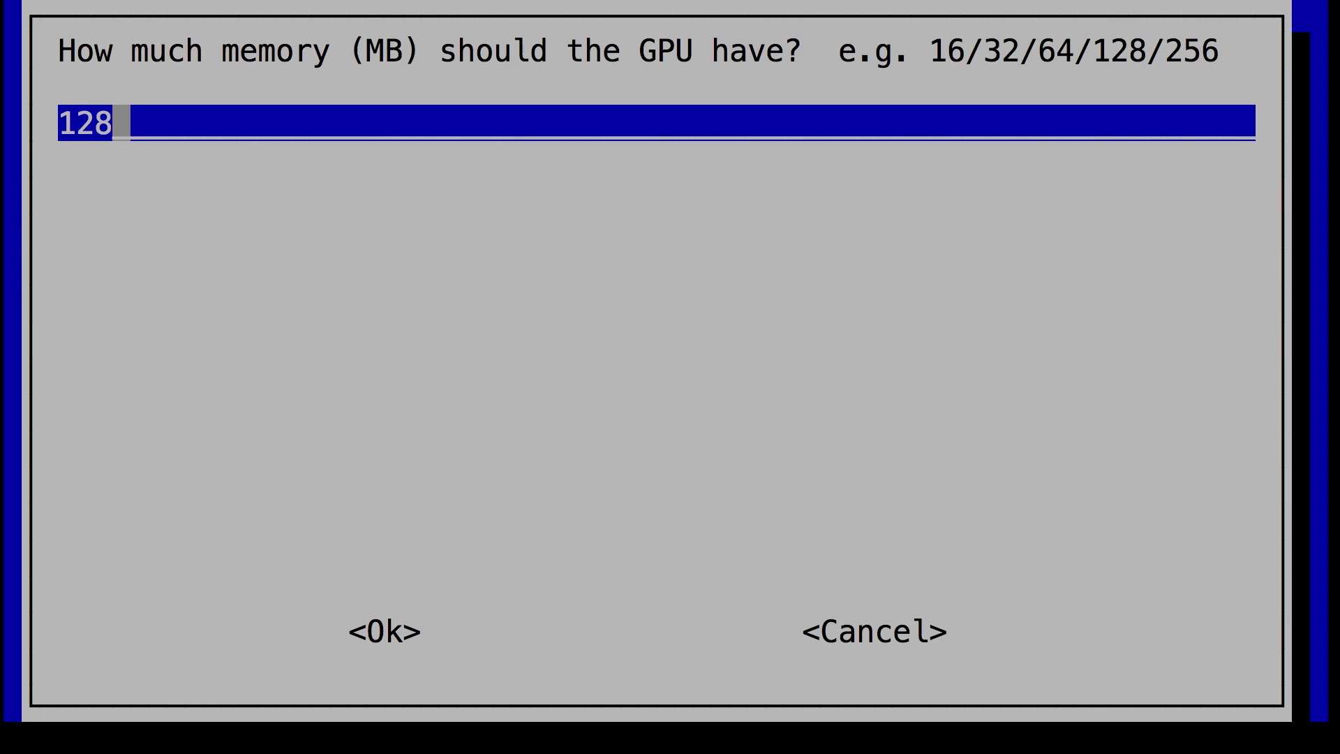
key("BackSpace")
key("BackSpace")
key("BackSpace")
type("128")
key("Tab")
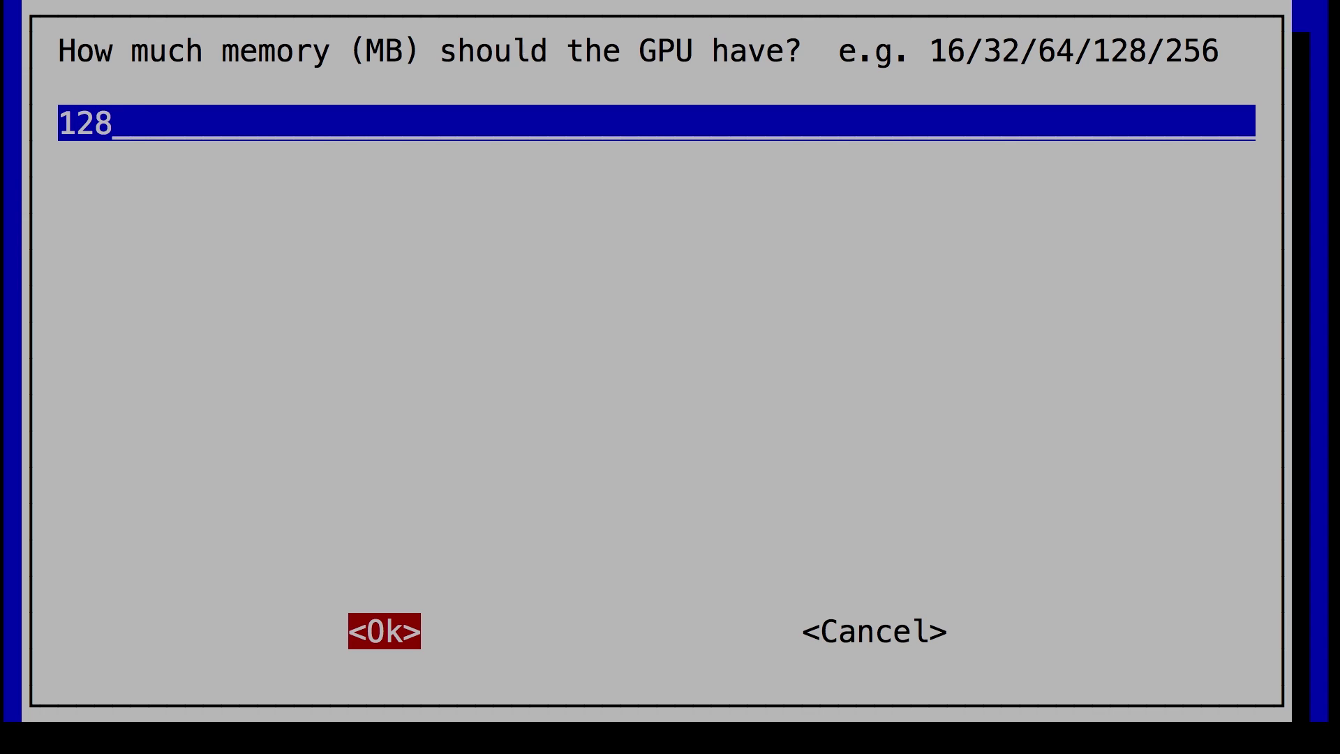
key("Return")
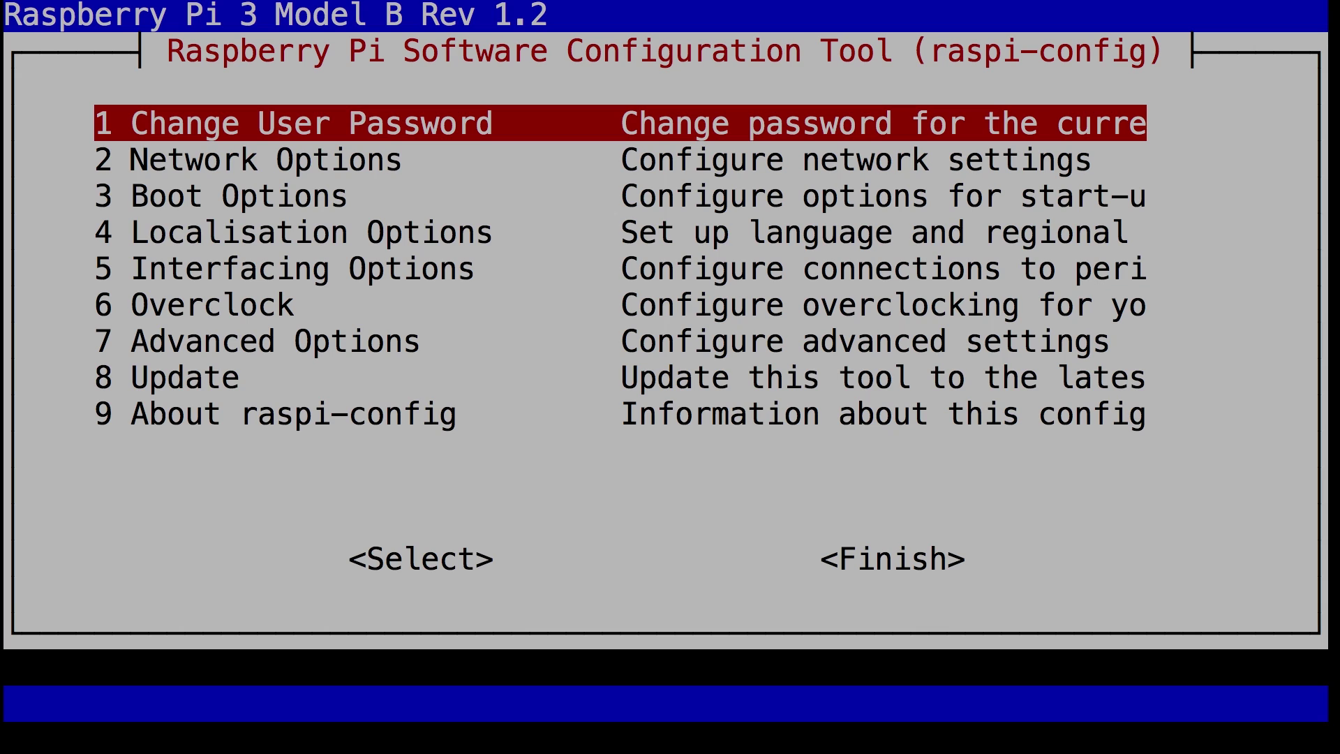
key("Tab")
key("Tab")
key("Tab")
key("Tab")
key("Tab")
Step: Finish raspi-config and reboot the Pi, closing the stretchpi.local session
key("Return")
key("Return")
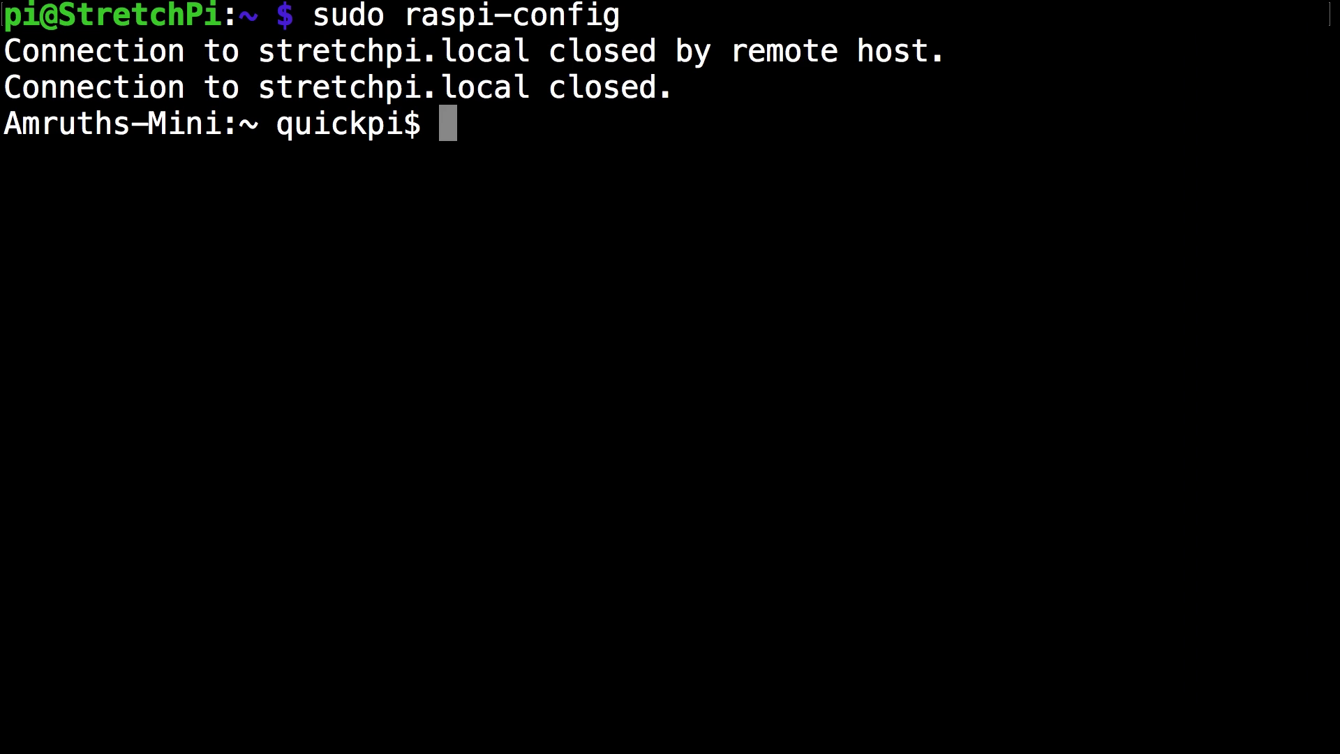
Step: Run 'curl -sSL goo.gl/68K6gS | bash' on the Pi to install motionEye
type("cure")
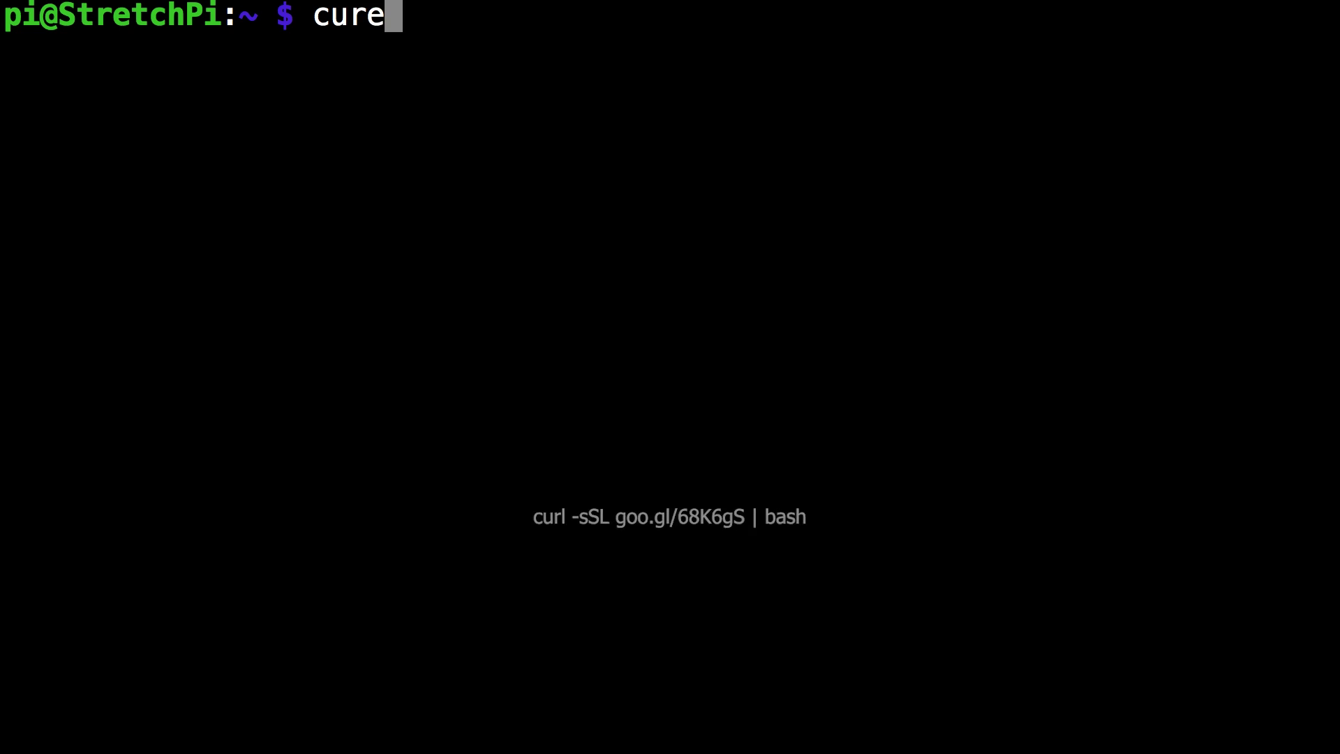
key("BackSpace")
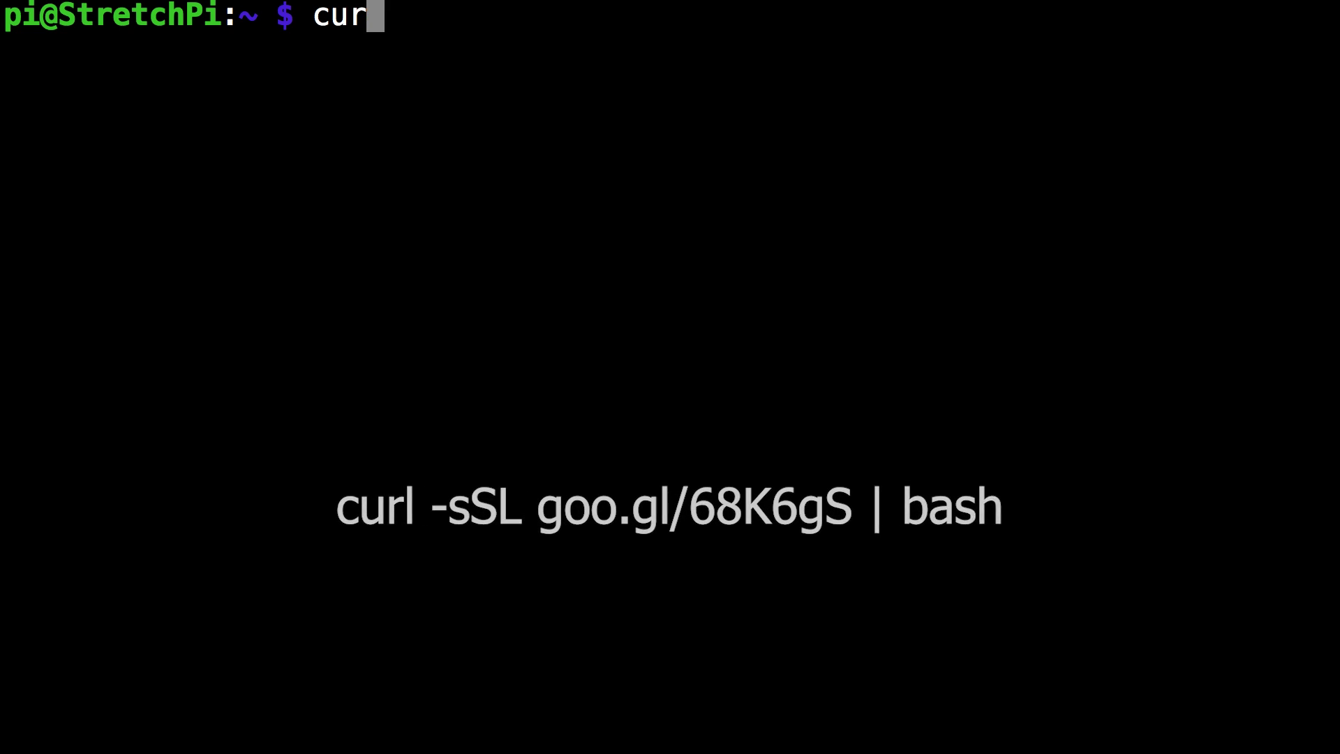
type("l -sSL ")
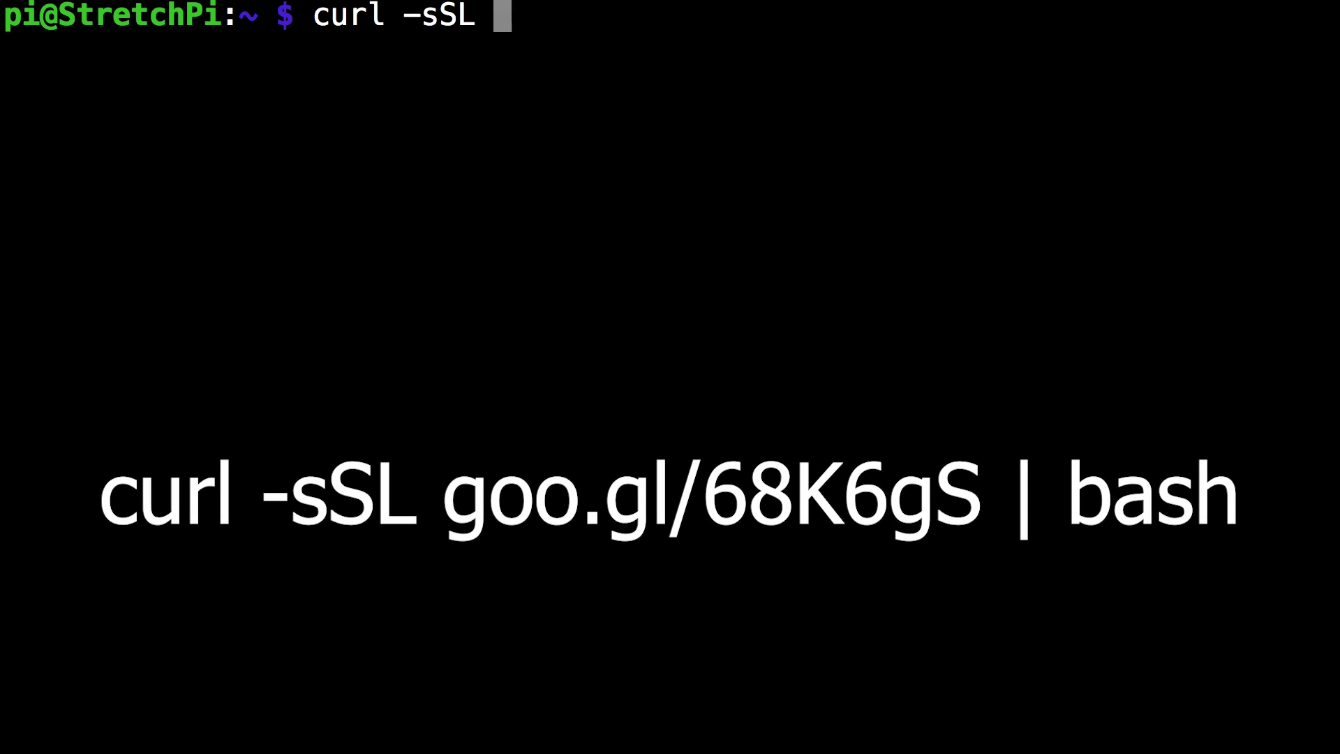
type("goo.gl/")
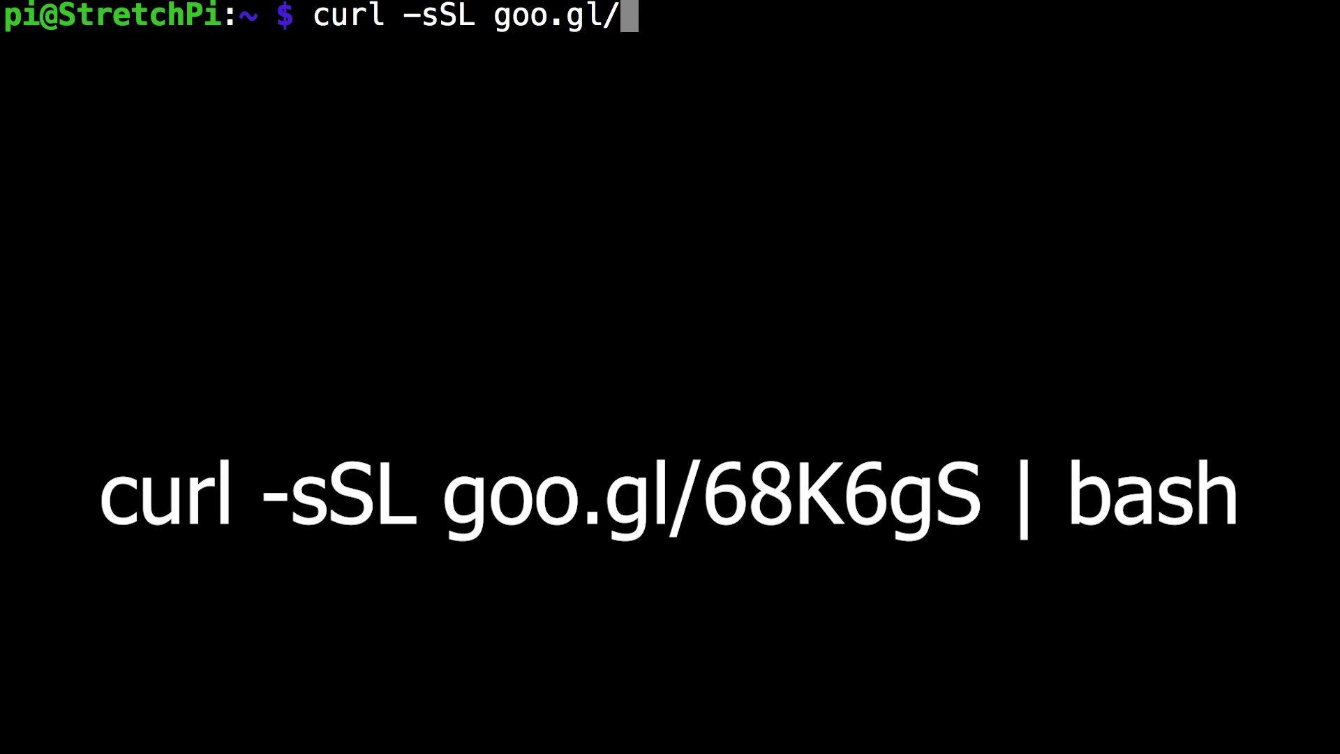
type("68K")
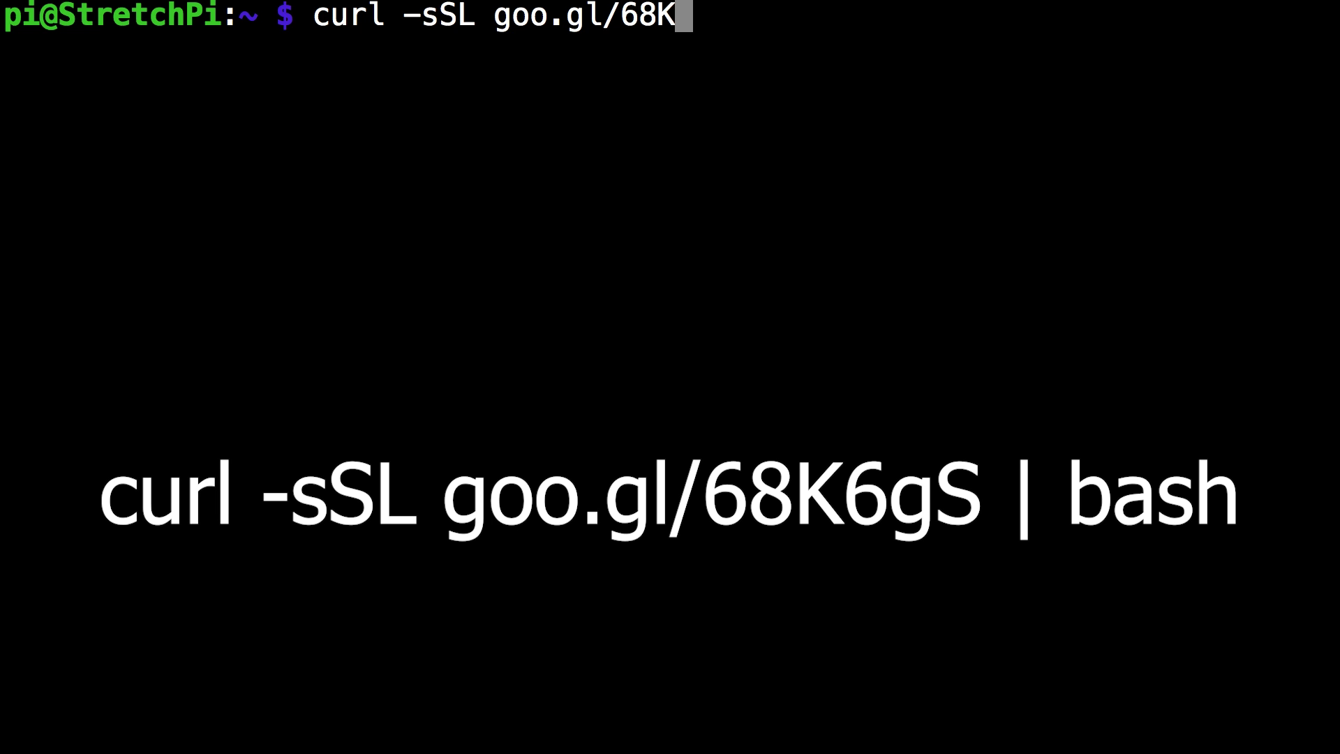
type("6gS")
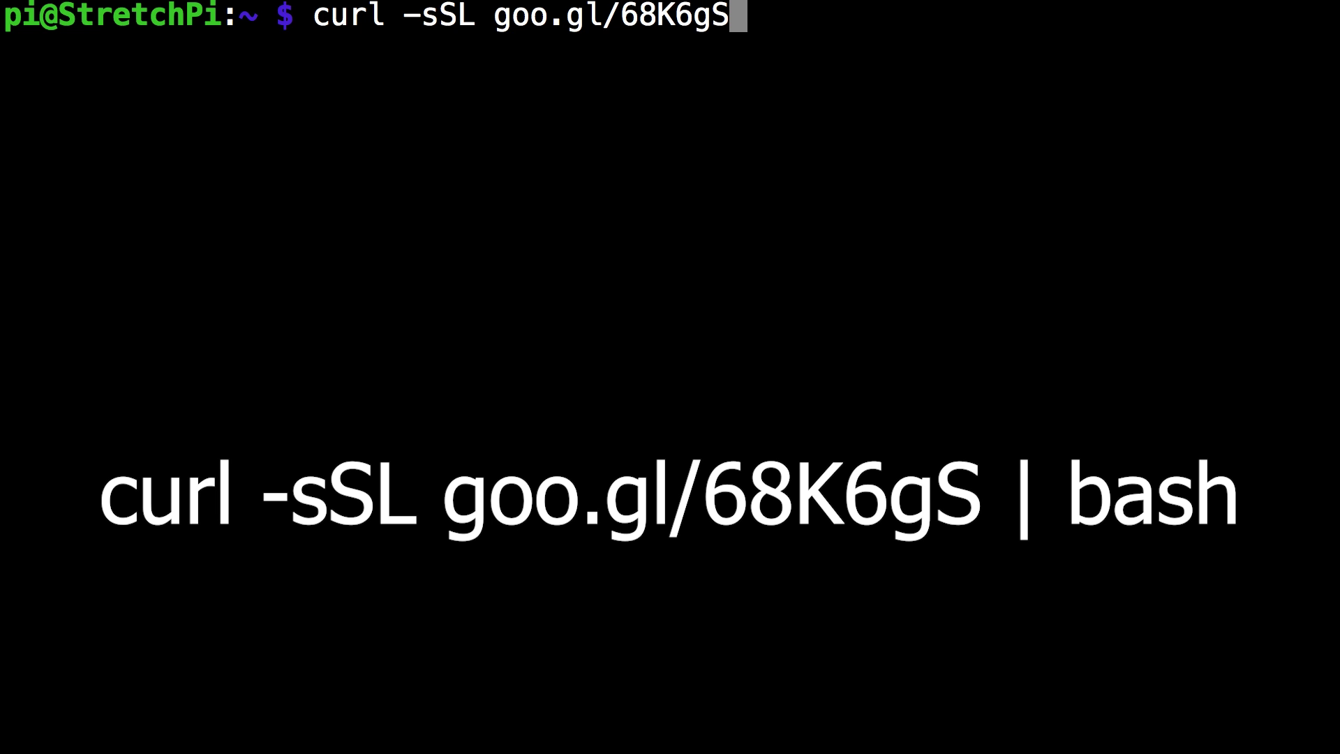
type(" | bash")
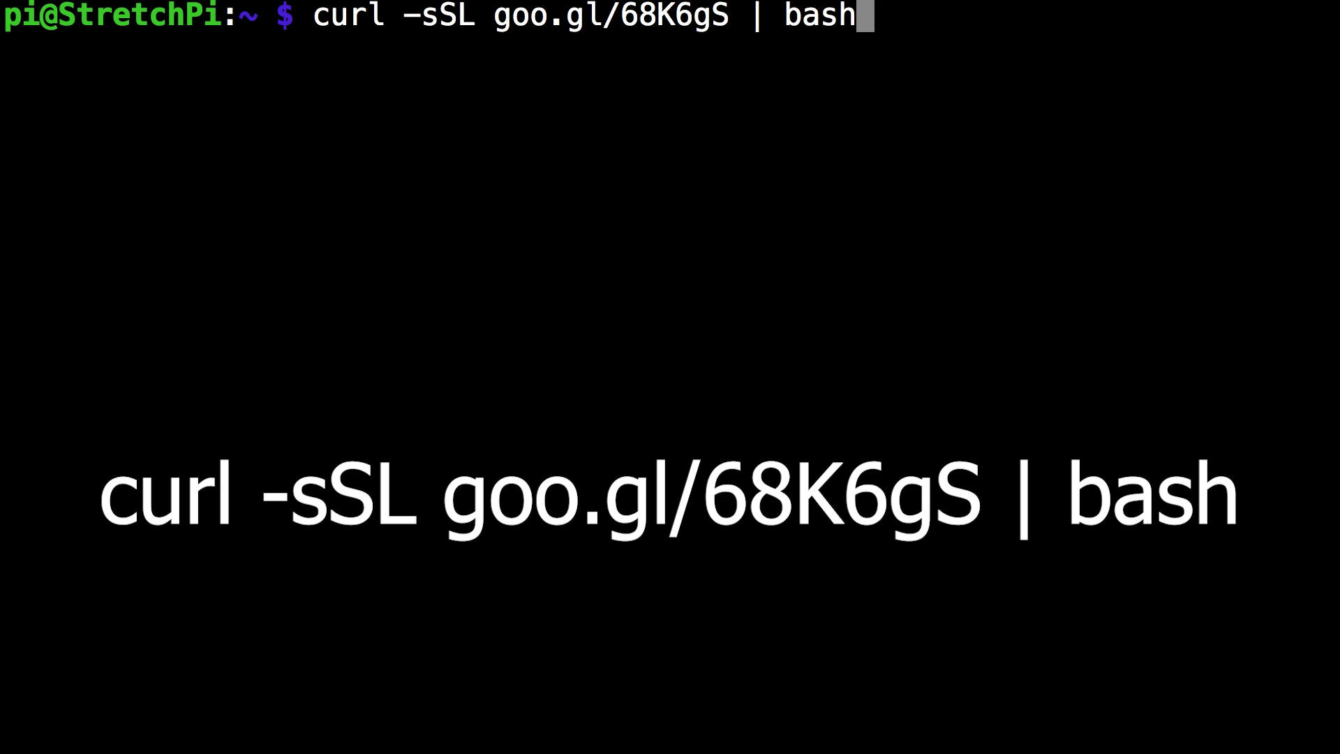
key("Return")
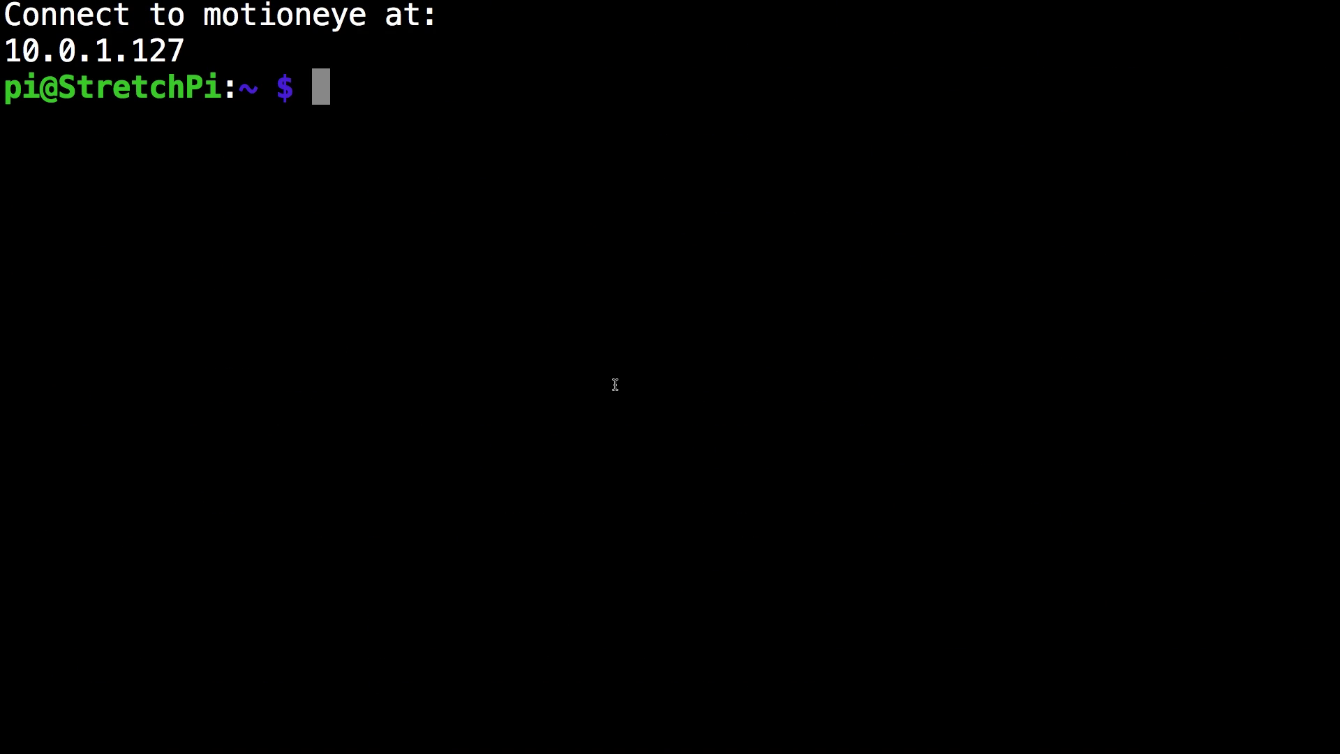
Step: Launch Safari and load 10.0.1.127:8765 to reach the motionEye login
key("super+space")
type("safari")
key("Return")
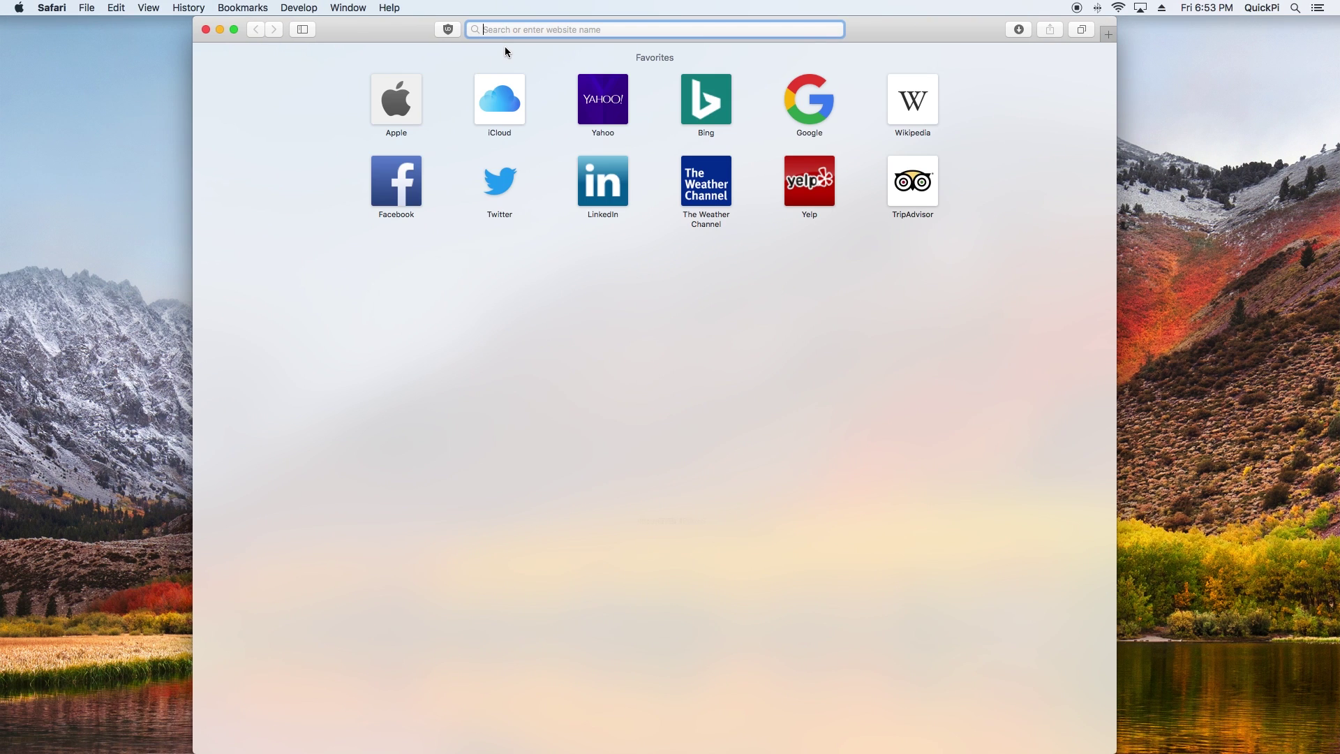
type("10.0.1")
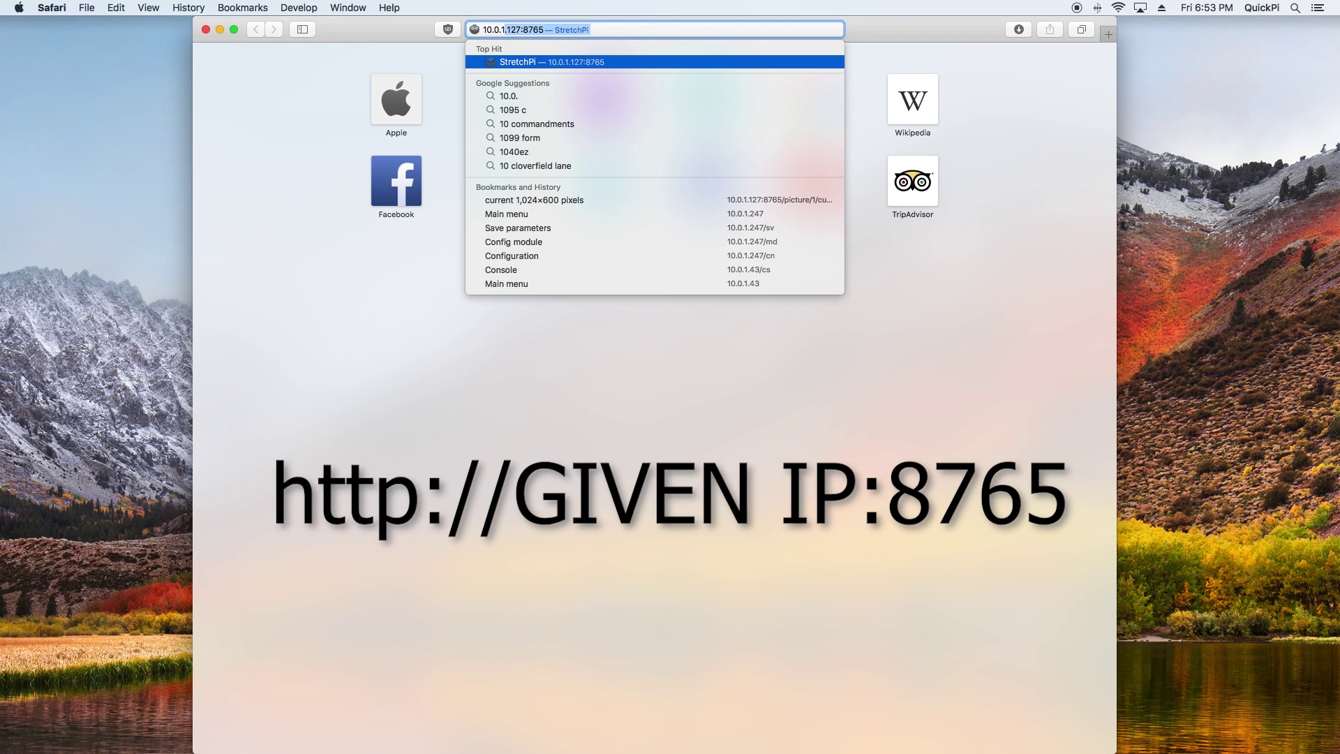
type(".12")
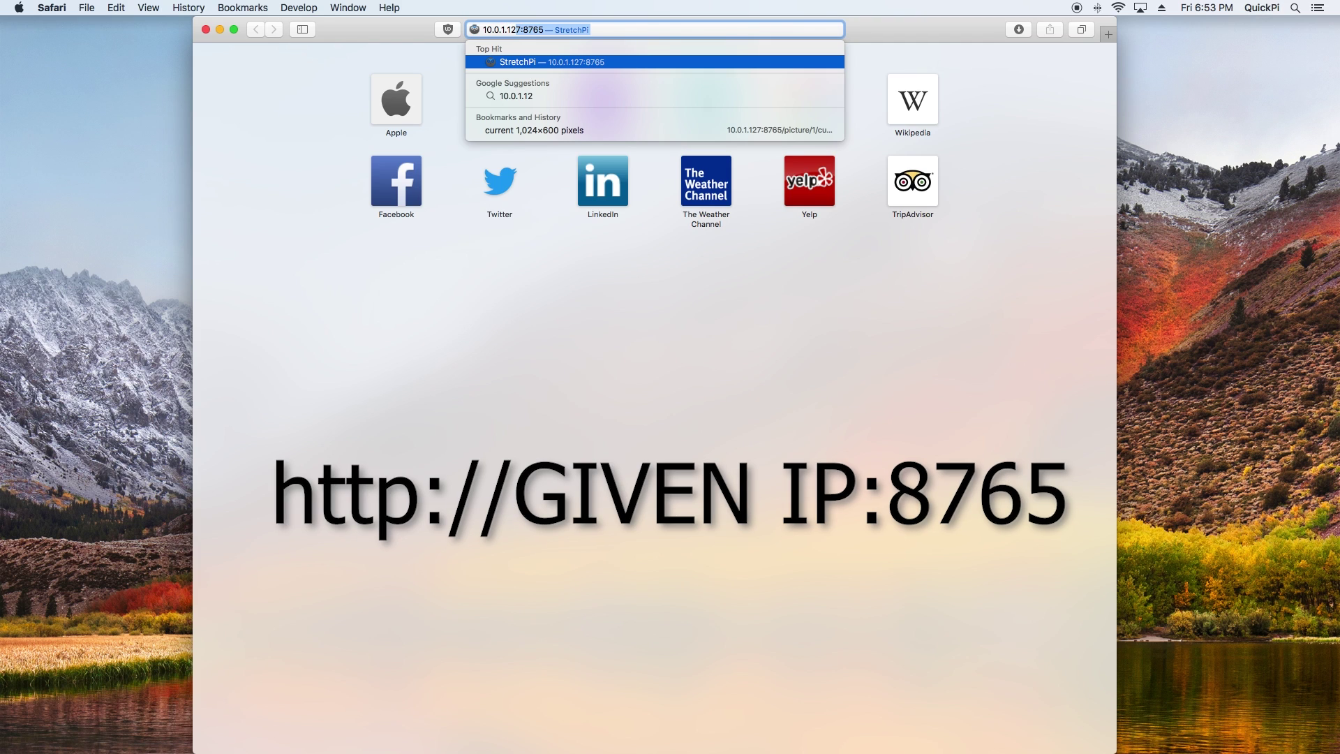
type("7:8765")
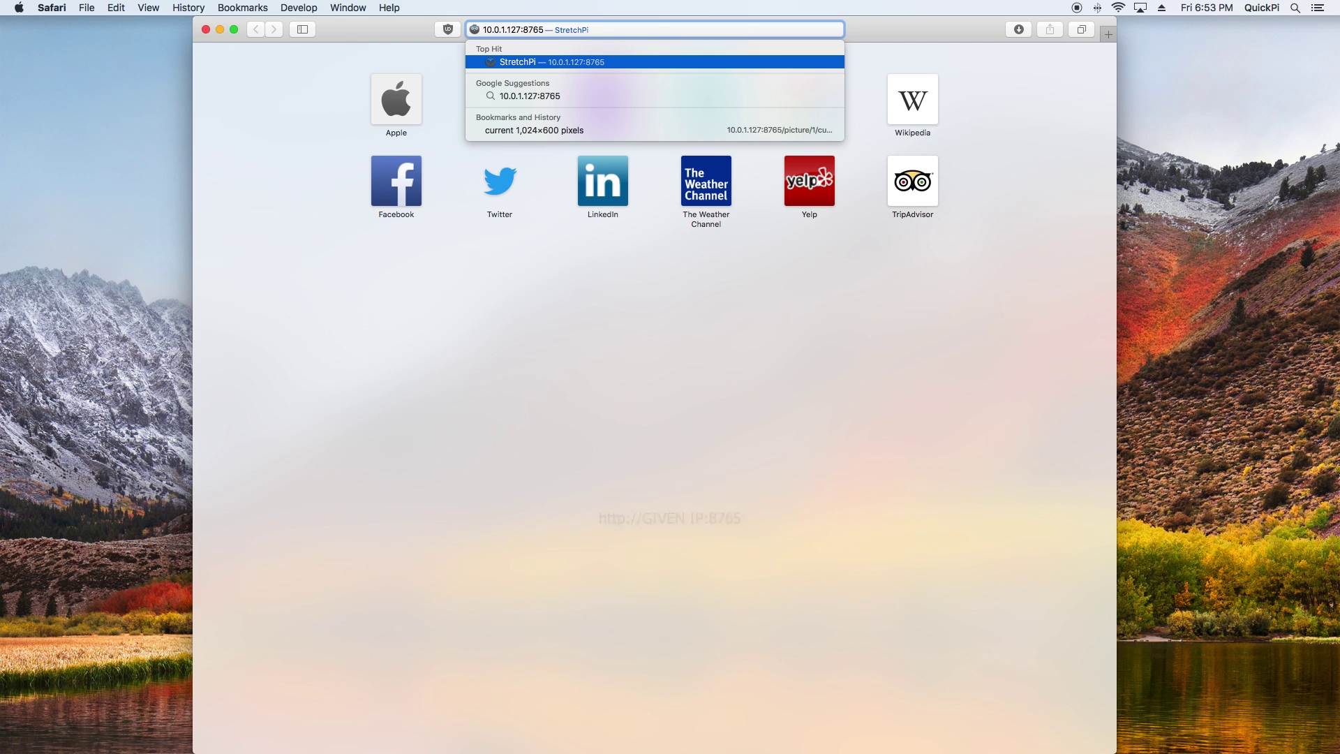
key("Return")
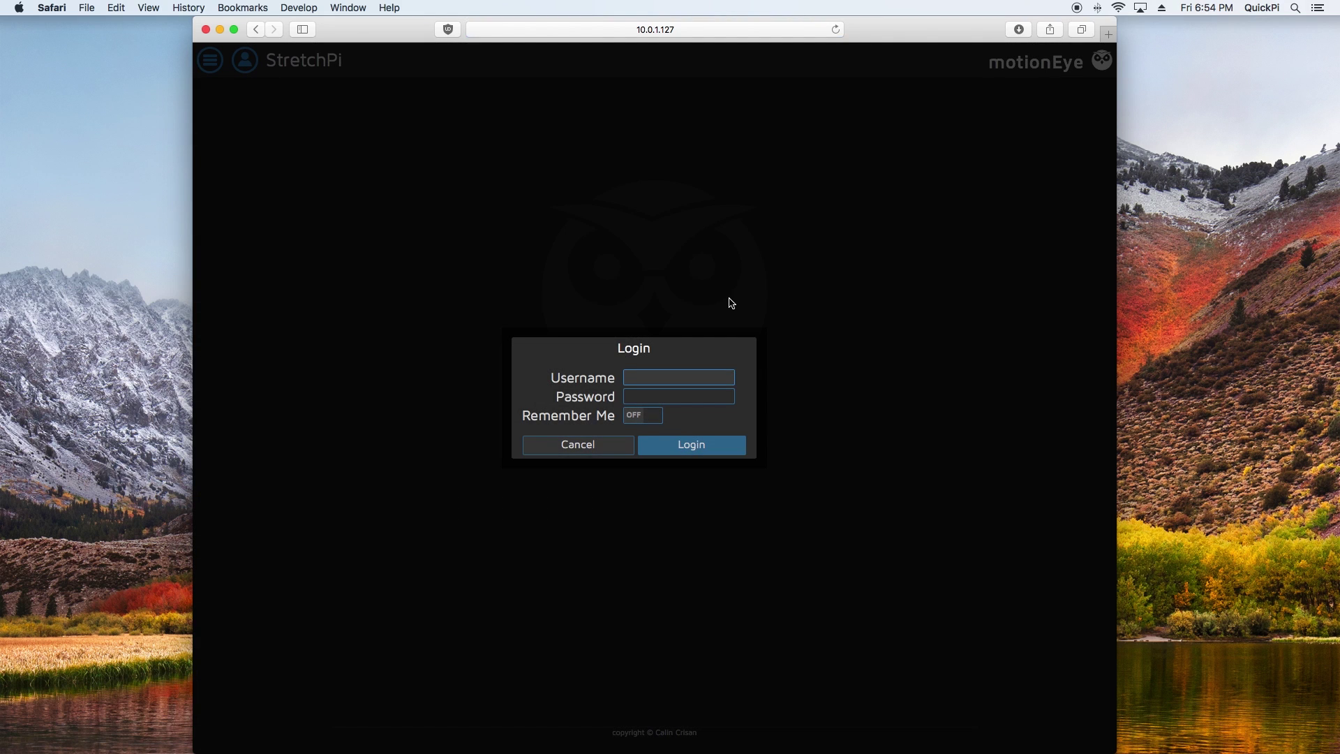
Step: Log in with the administrator username, with Remember Me turned on
type("admin")
left_click(648, 416)
left_click(675, 450)
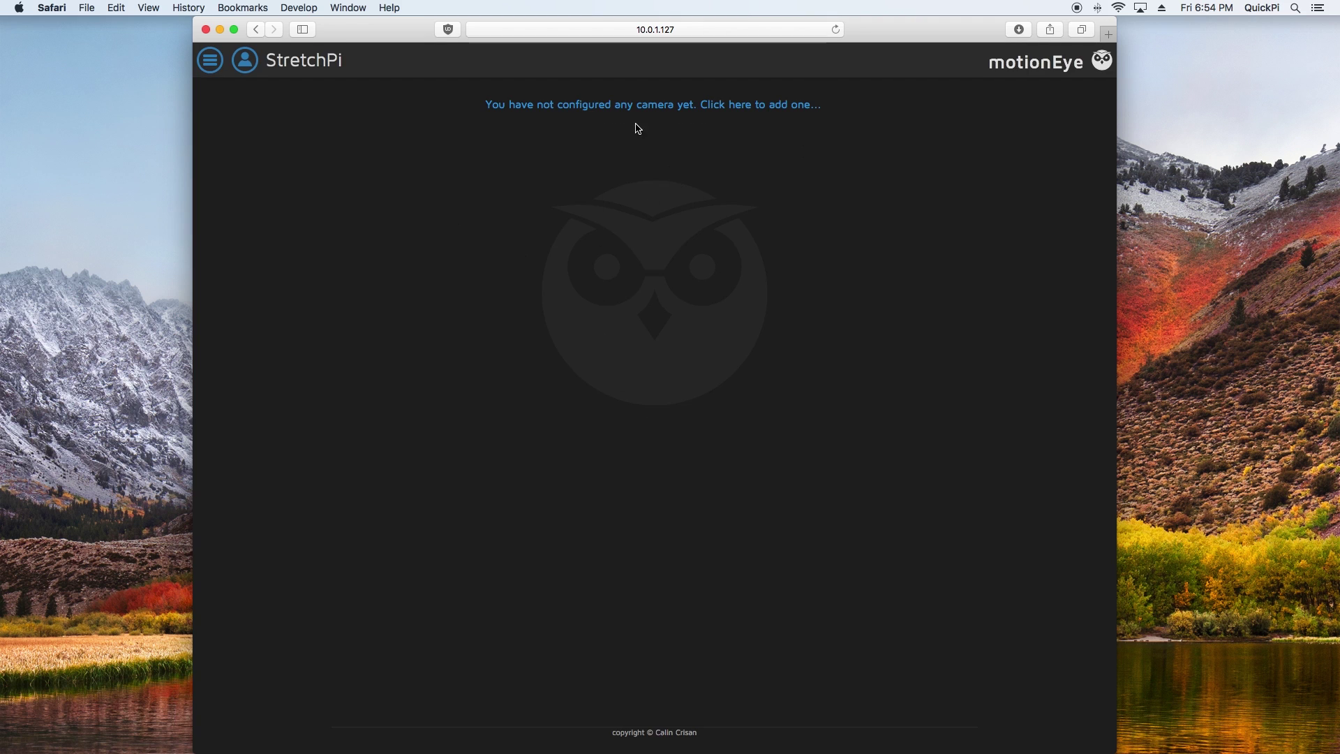
Step: Add a Local MMAL Camera (VideoCore) as Camera1
left_click(646, 106)
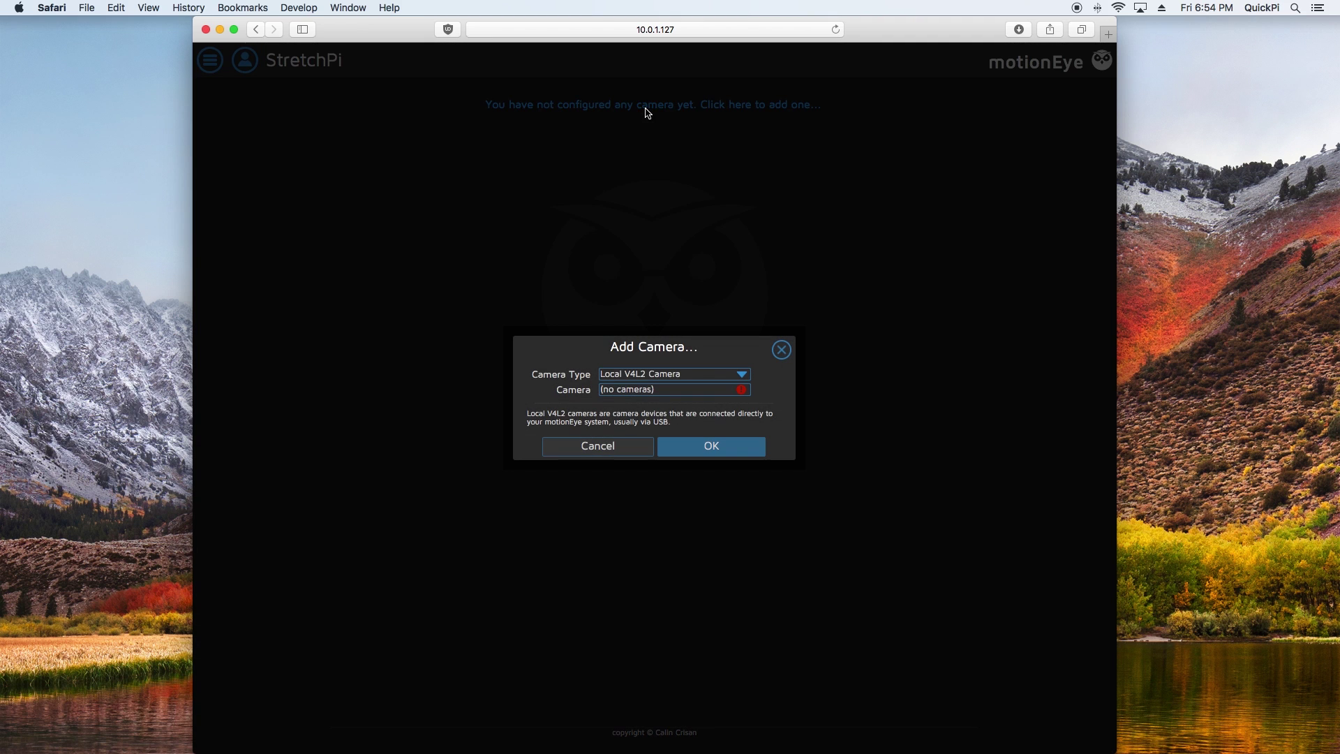
left_click(651, 377)
left_click(639, 390)
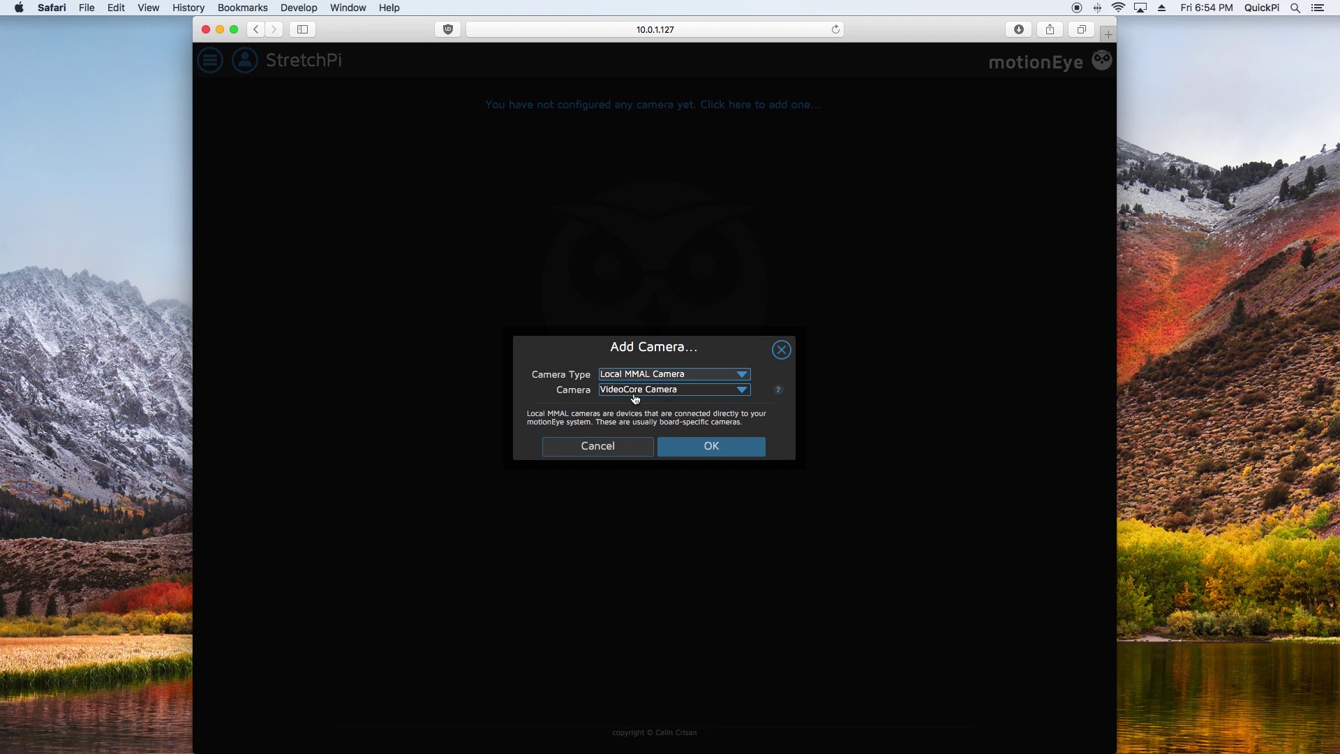
left_click(699, 446)
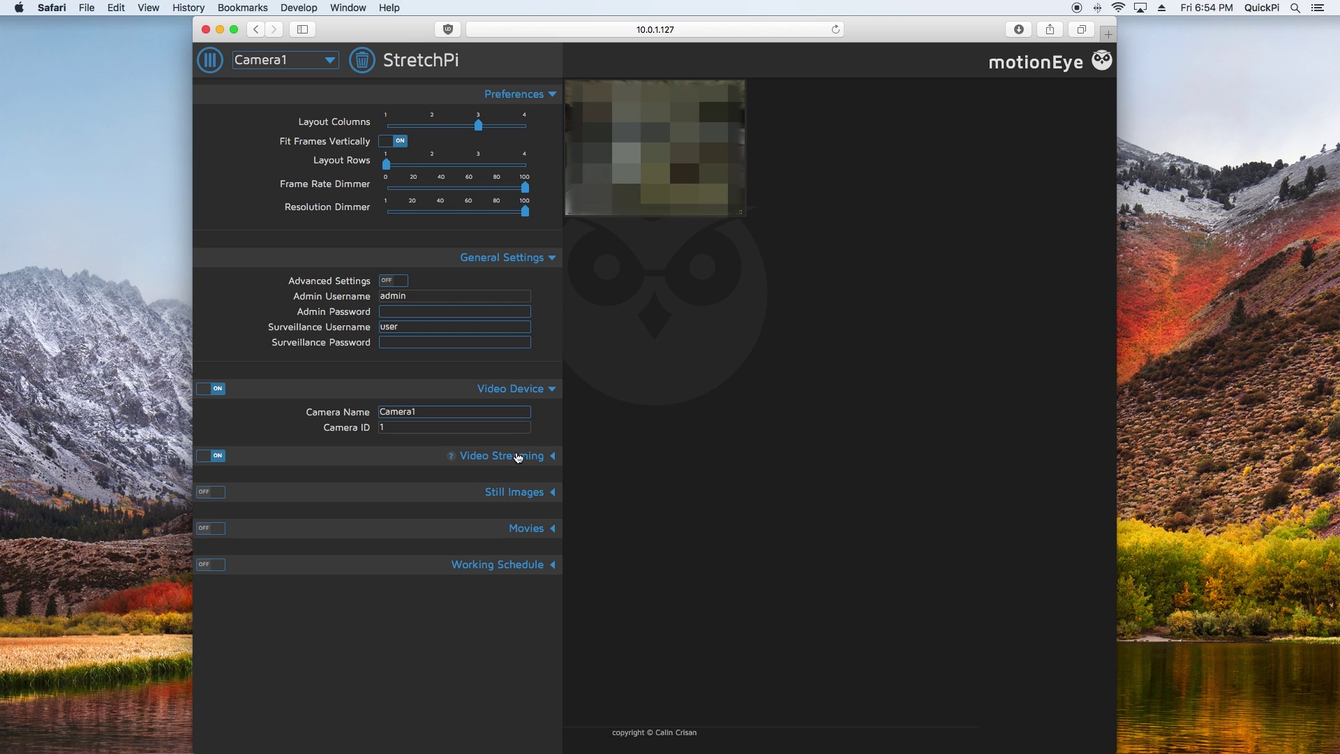
Step: Give Camera1 automatic brightness, 1024x600 resolution and a 30 fps frame rate
left_click(392, 281)
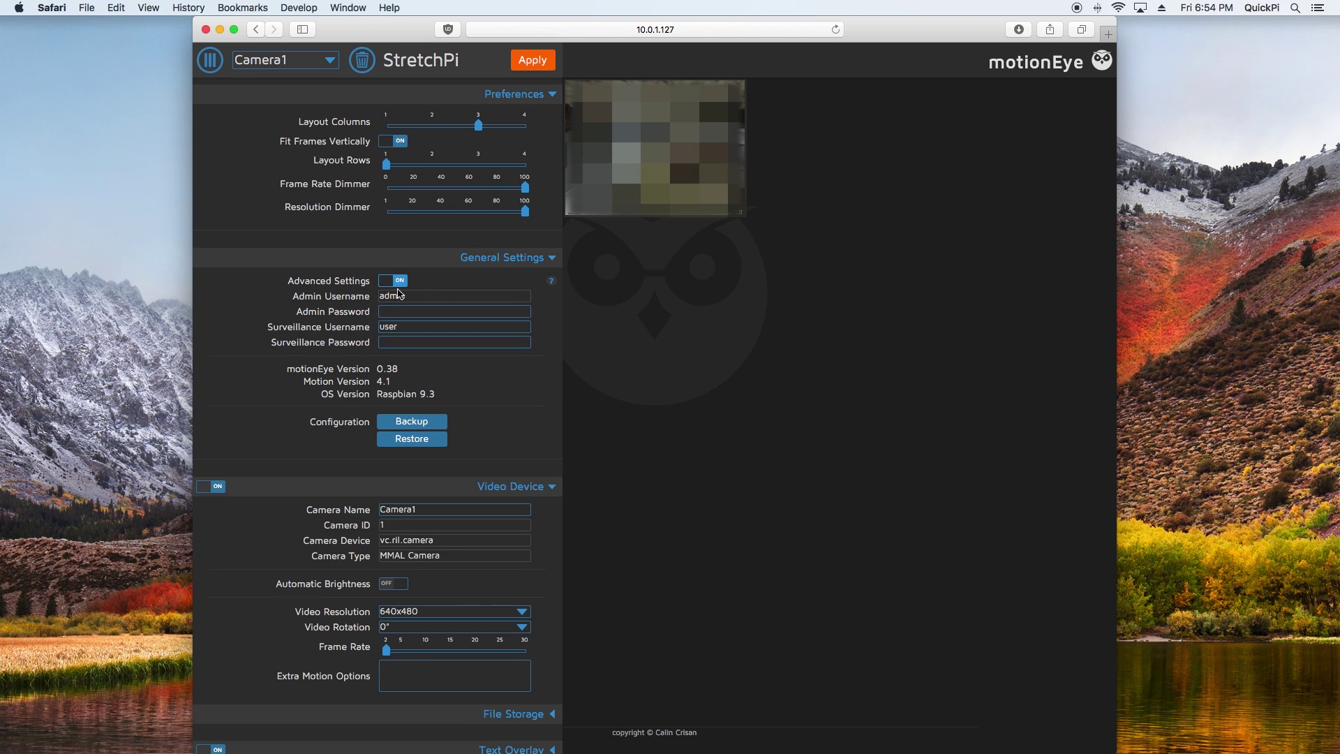
left_click(401, 586)
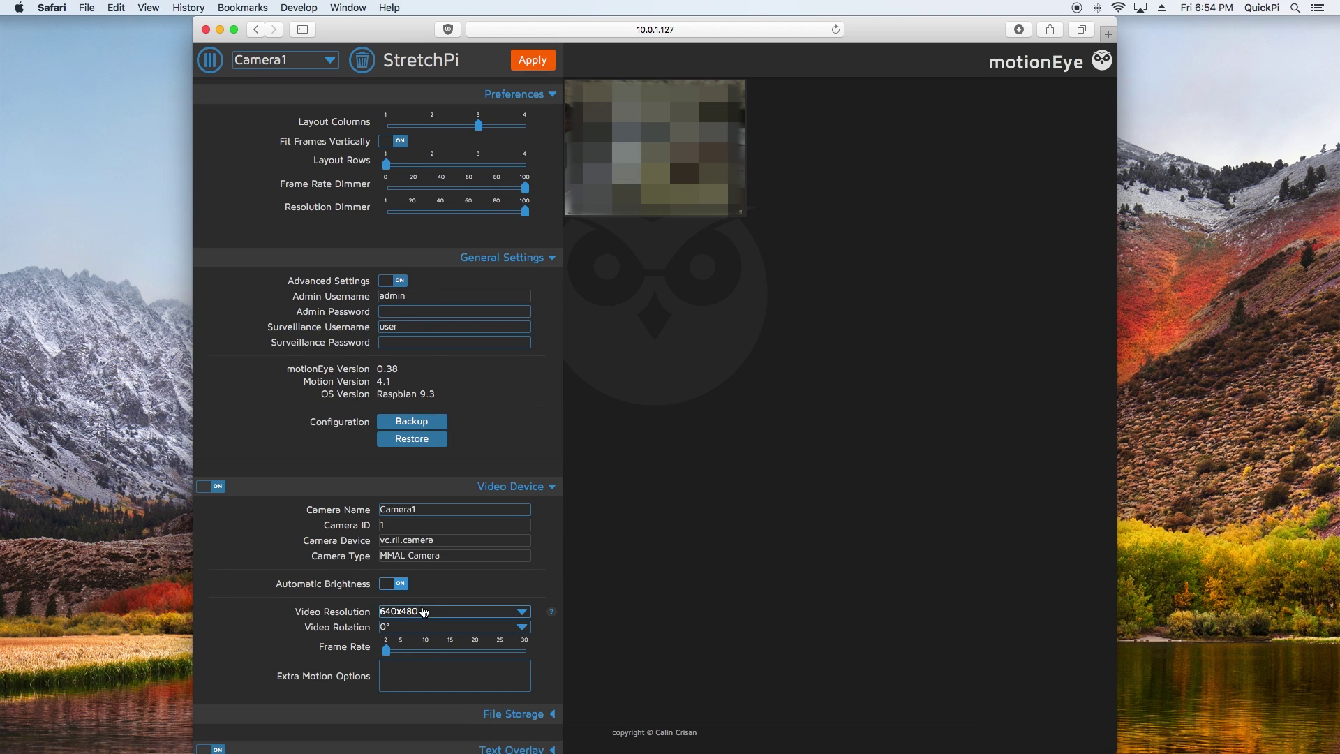
left_click(424, 612)
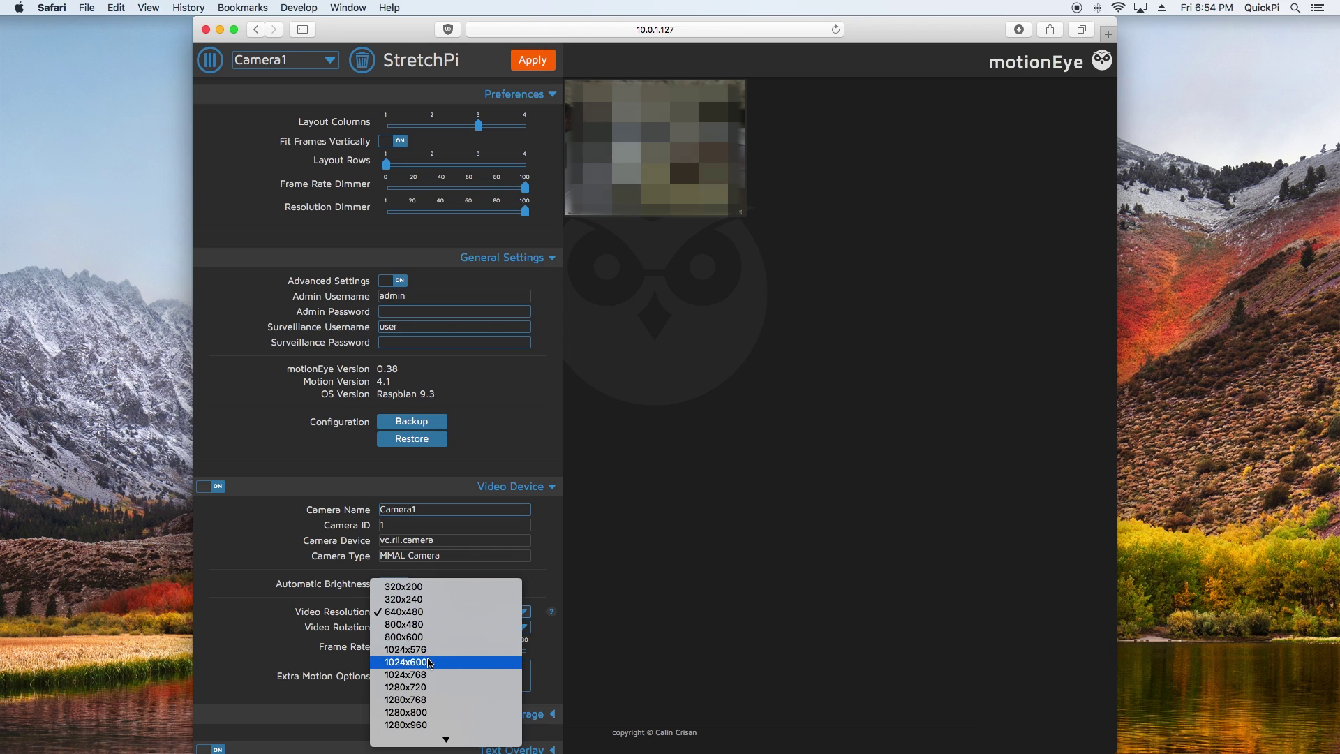
left_click(373, 606)
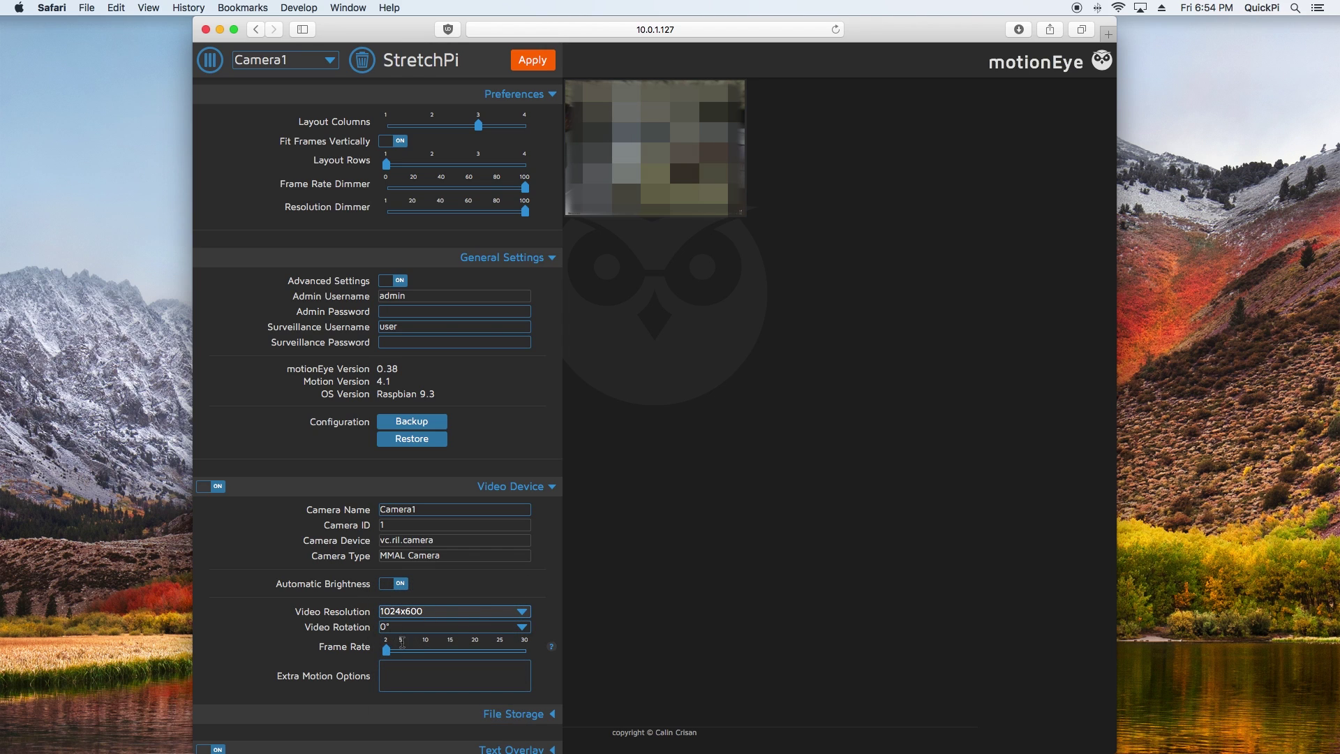
left_click_drag(386, 649, 525, 648)
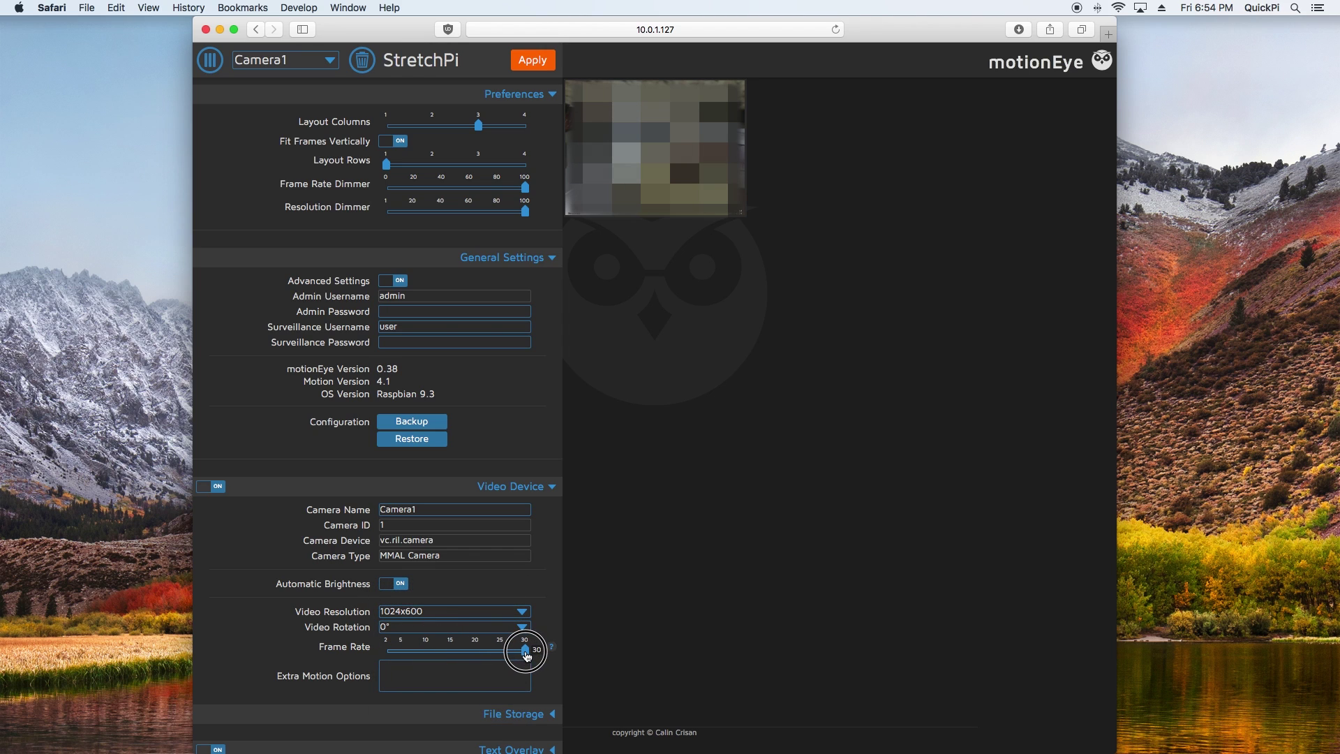
Step: Turn off motion detection, adjust a video streaming setting, and apply the changes
scroll(467, 602, "down", 1)
scroll(467, 602, "down", 5)
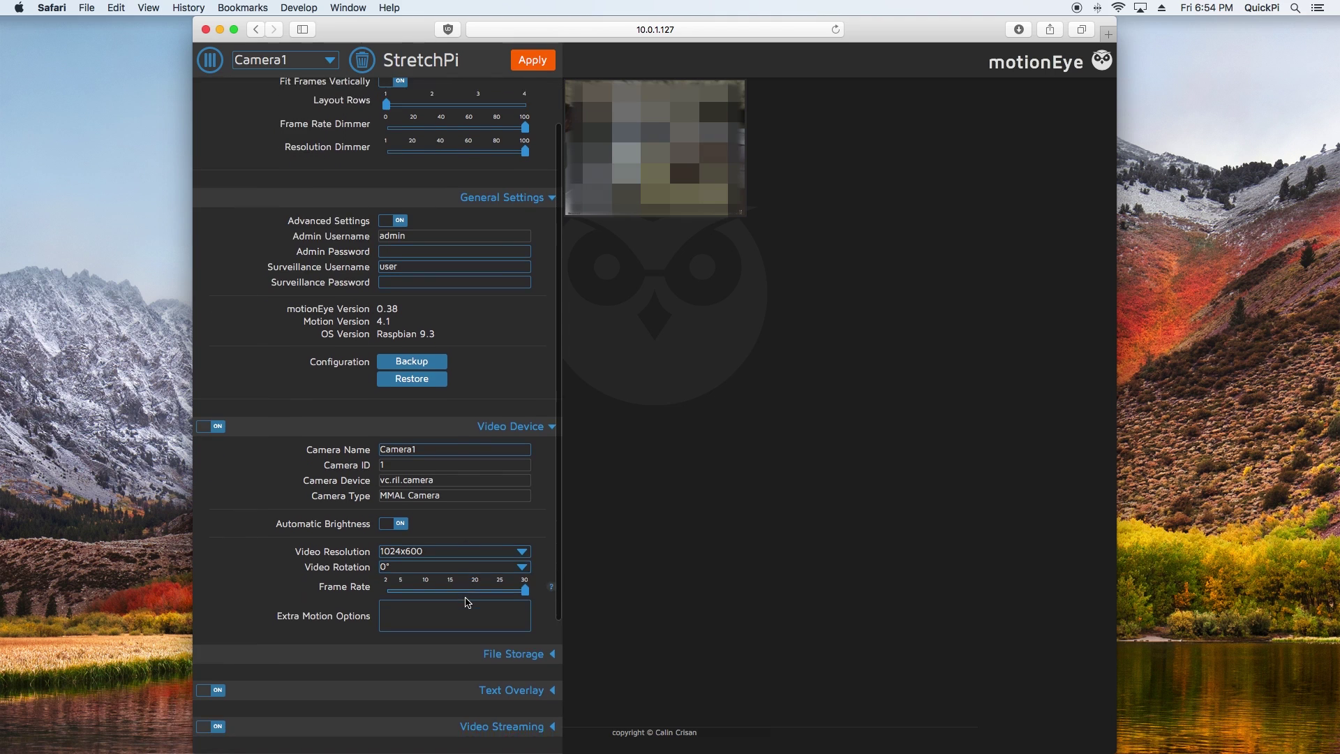
scroll(468, 602, "down", 2)
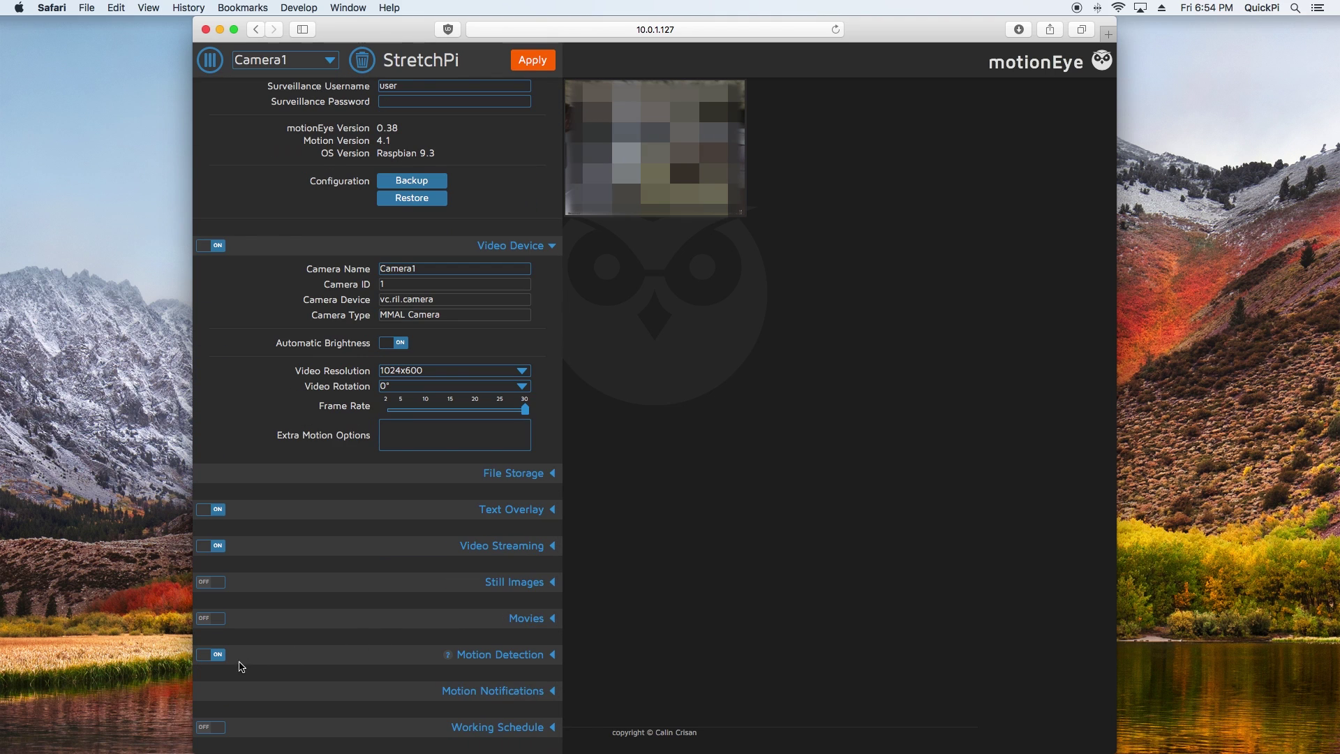
left_click(208, 656)
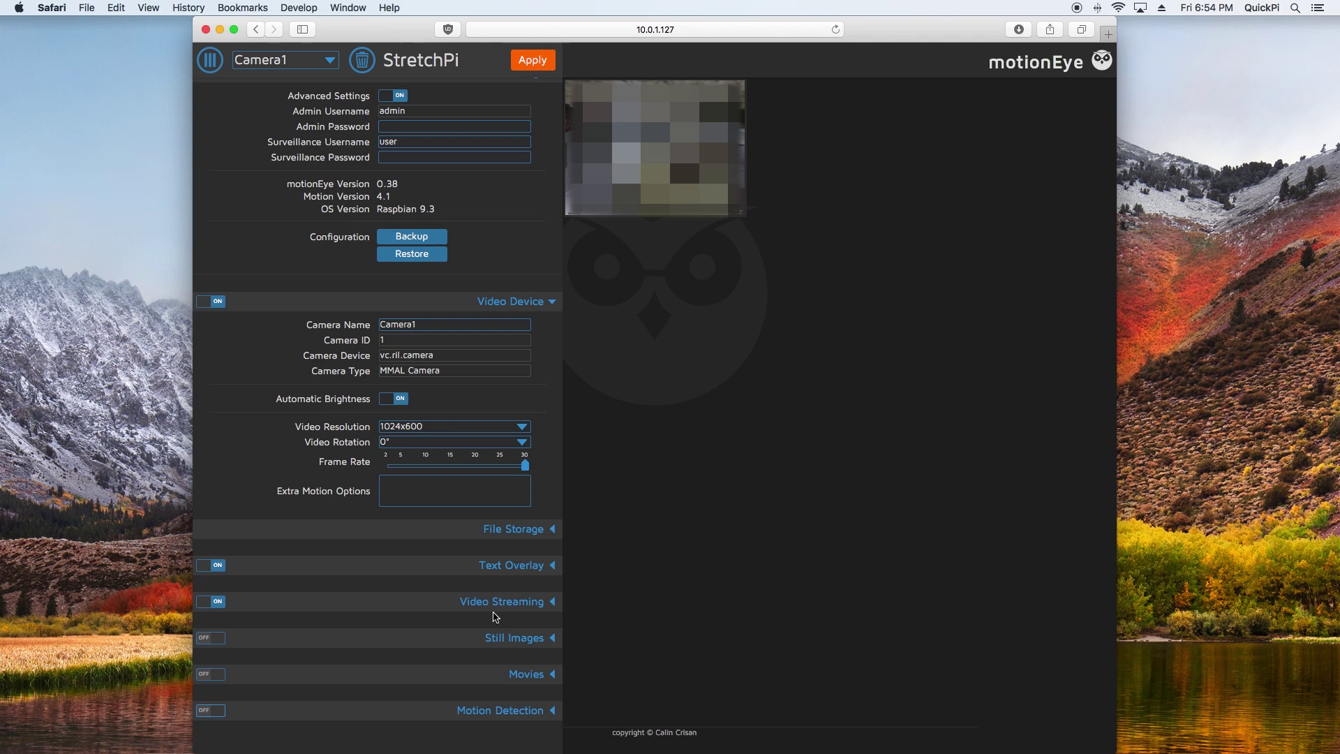
left_click(514, 605)
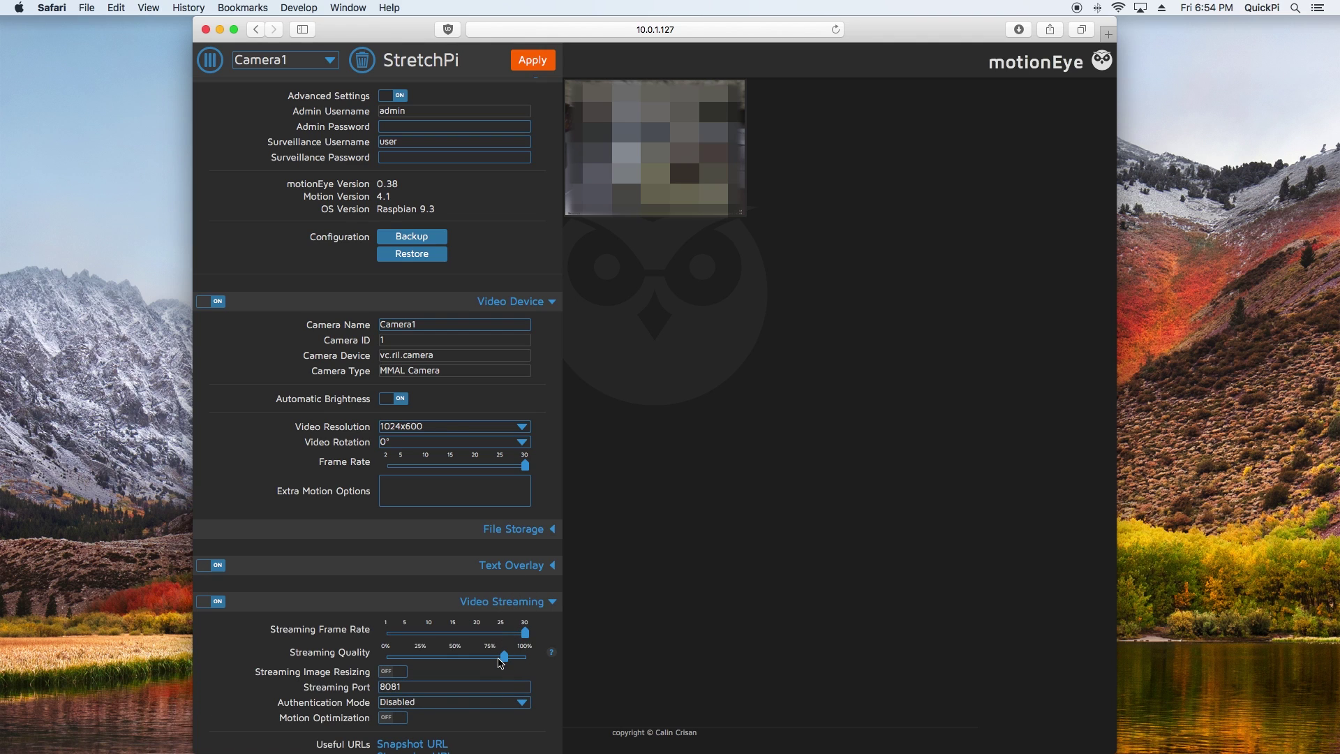
left_click_drag(491, 658, 489, 665)
scroll(524, 277, "up", 4)
scroll(524, 277, "up", 2)
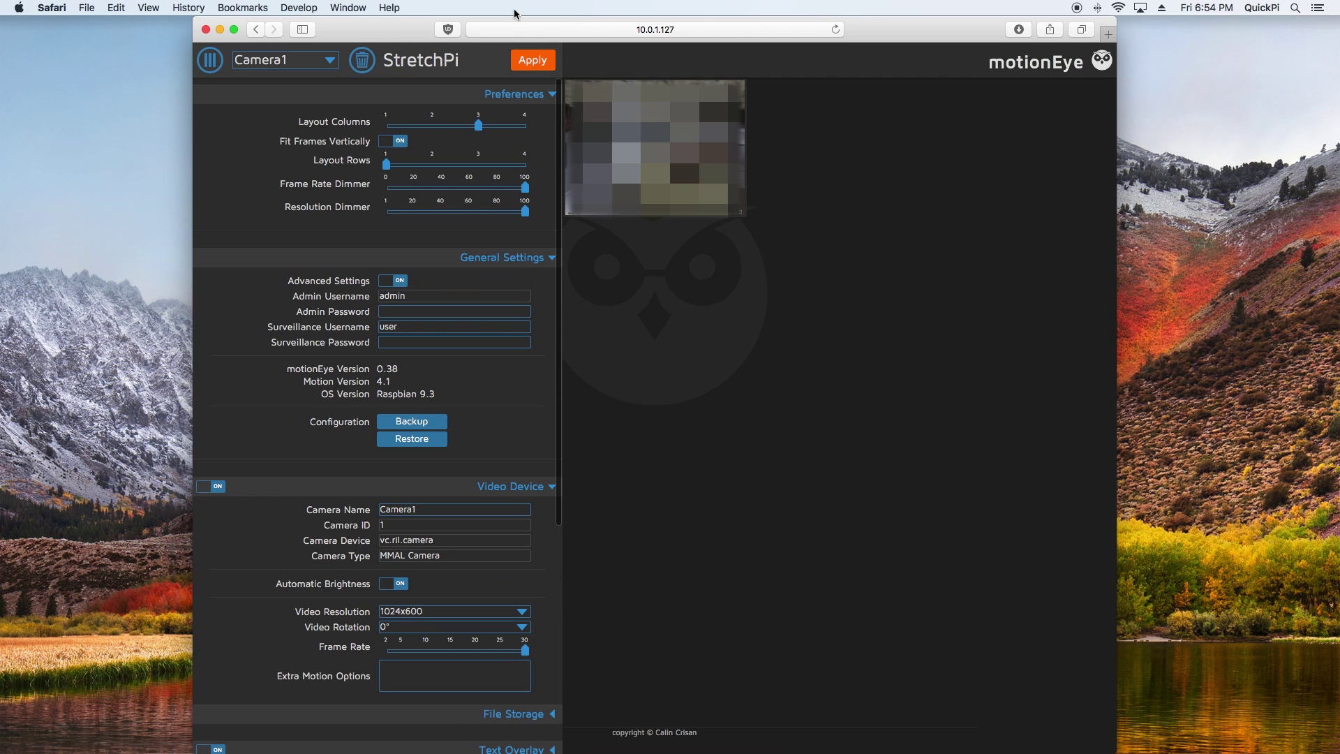
left_click(529, 63)
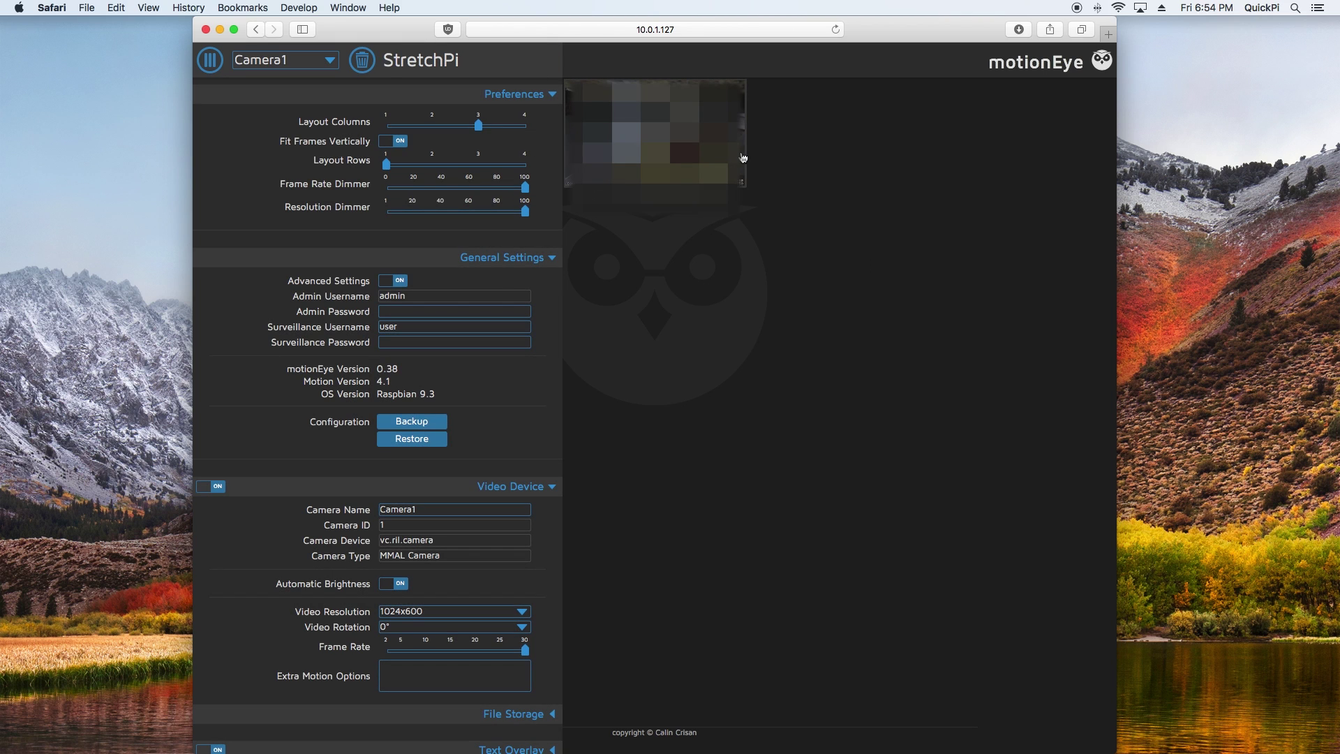
Step: Return to the Pi's Terminal and change into the HAP-NodeJS folder
mouse_move(803, 747)
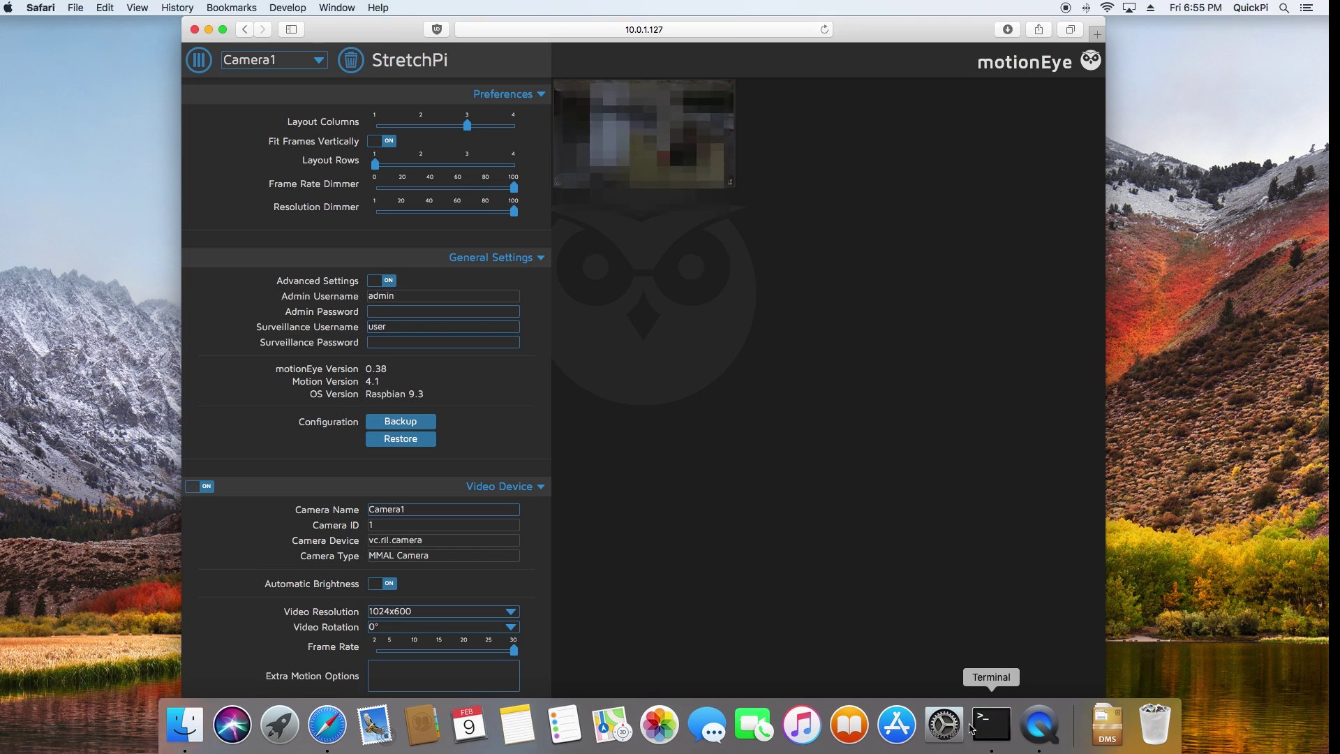
left_click(992, 724)
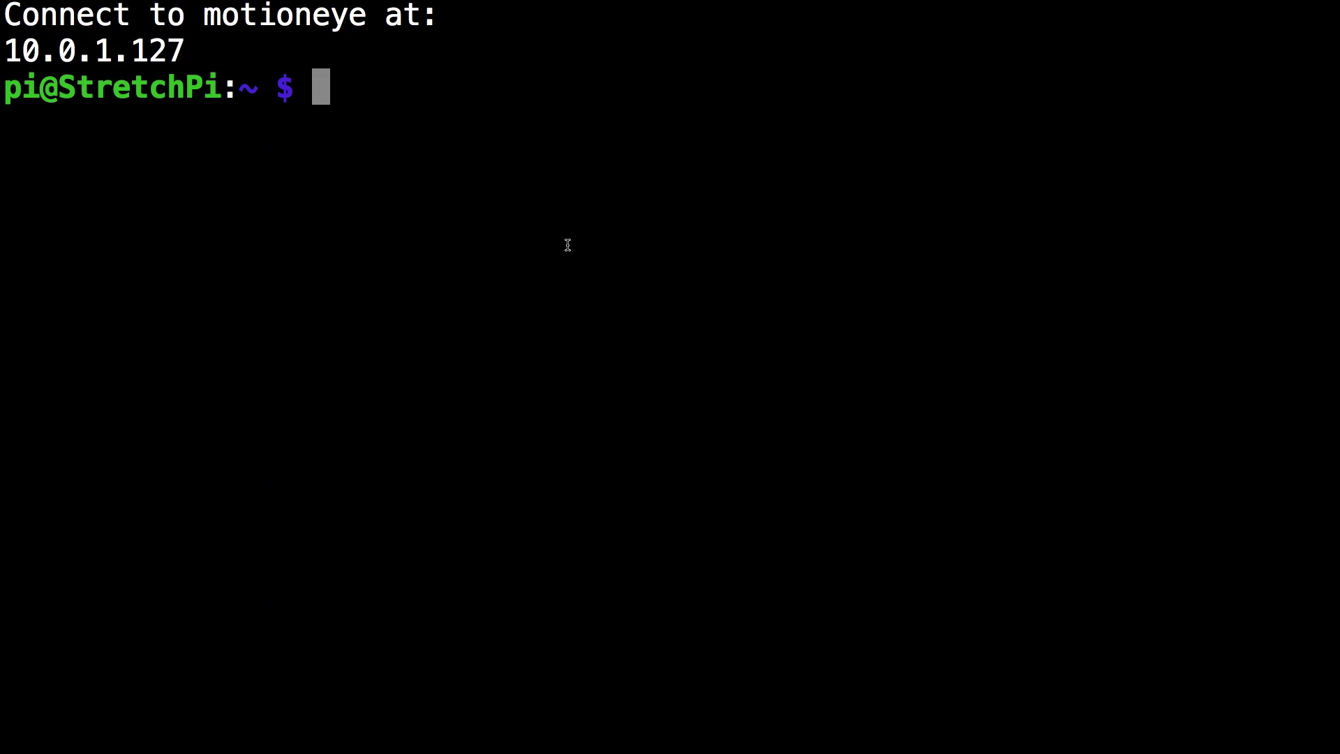
type("cd H")
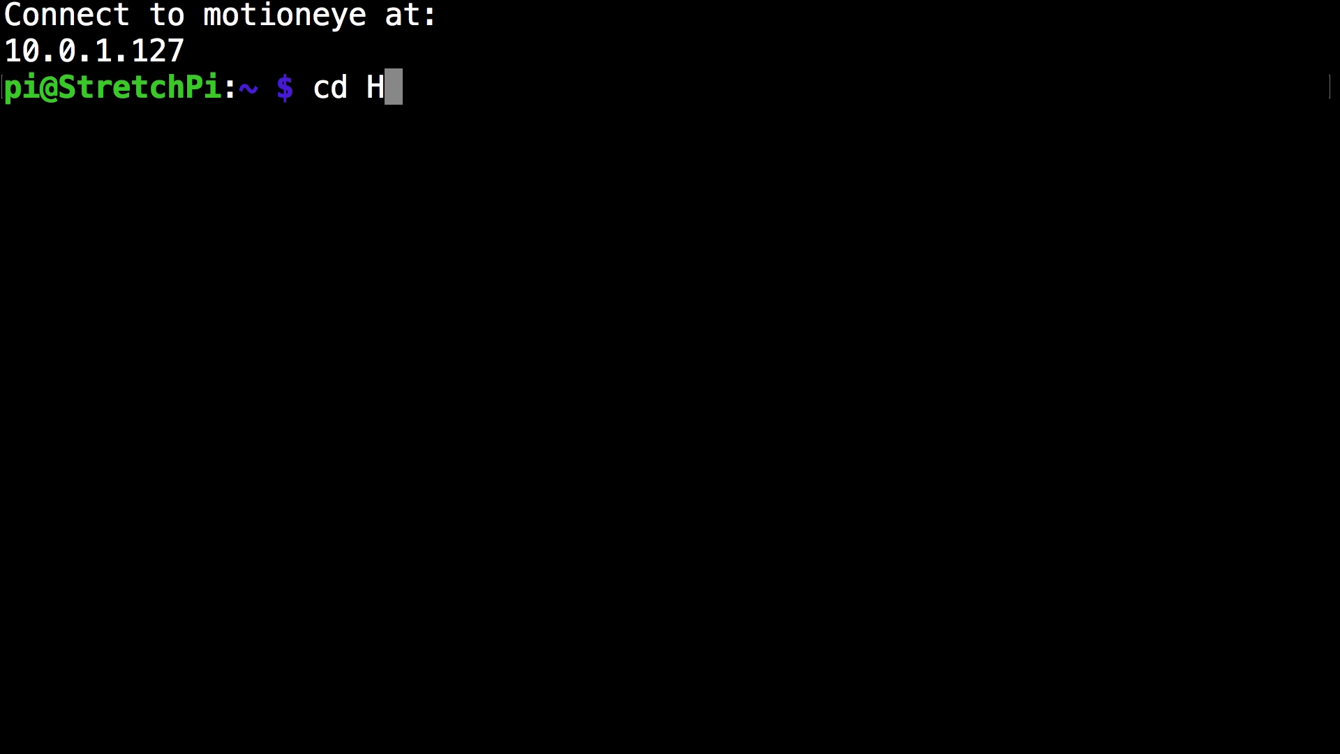
key("Tab")
key("Return")
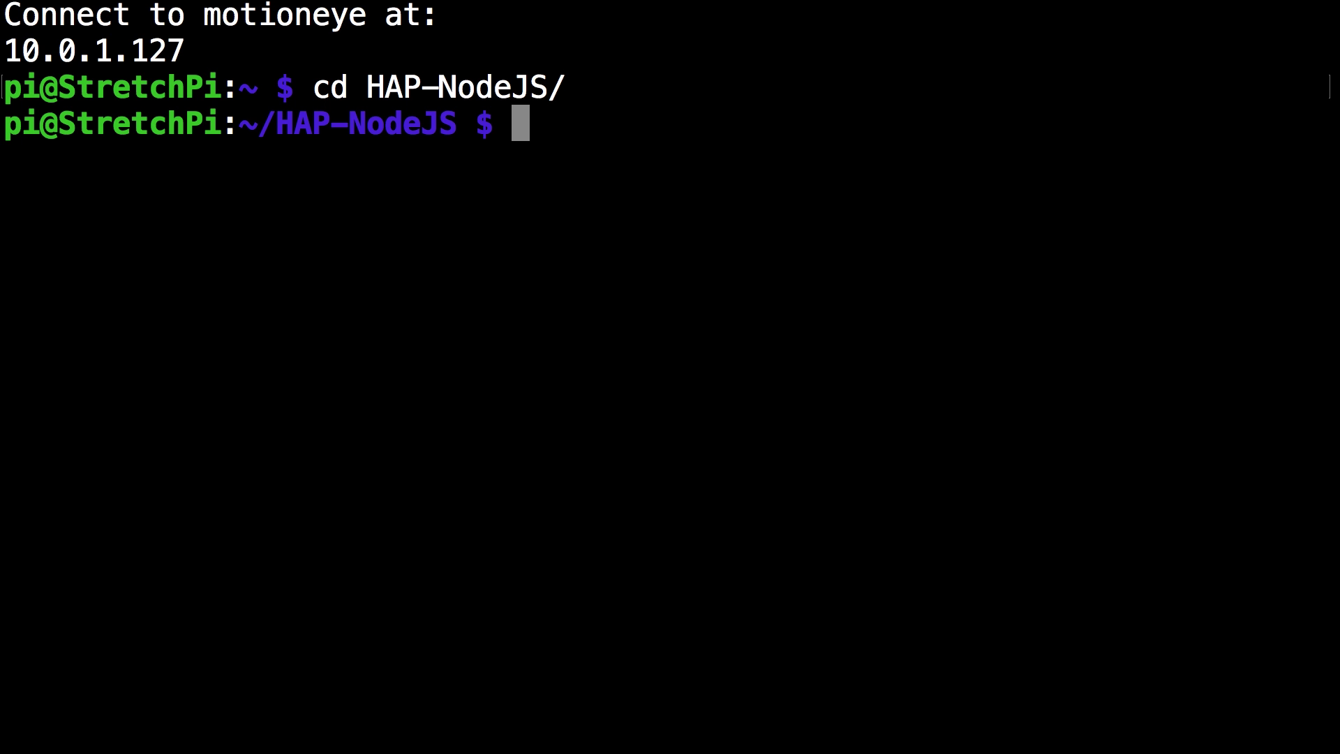
Step: Start the camera server with 'sudo node CameraCore.js'
type("sduo")
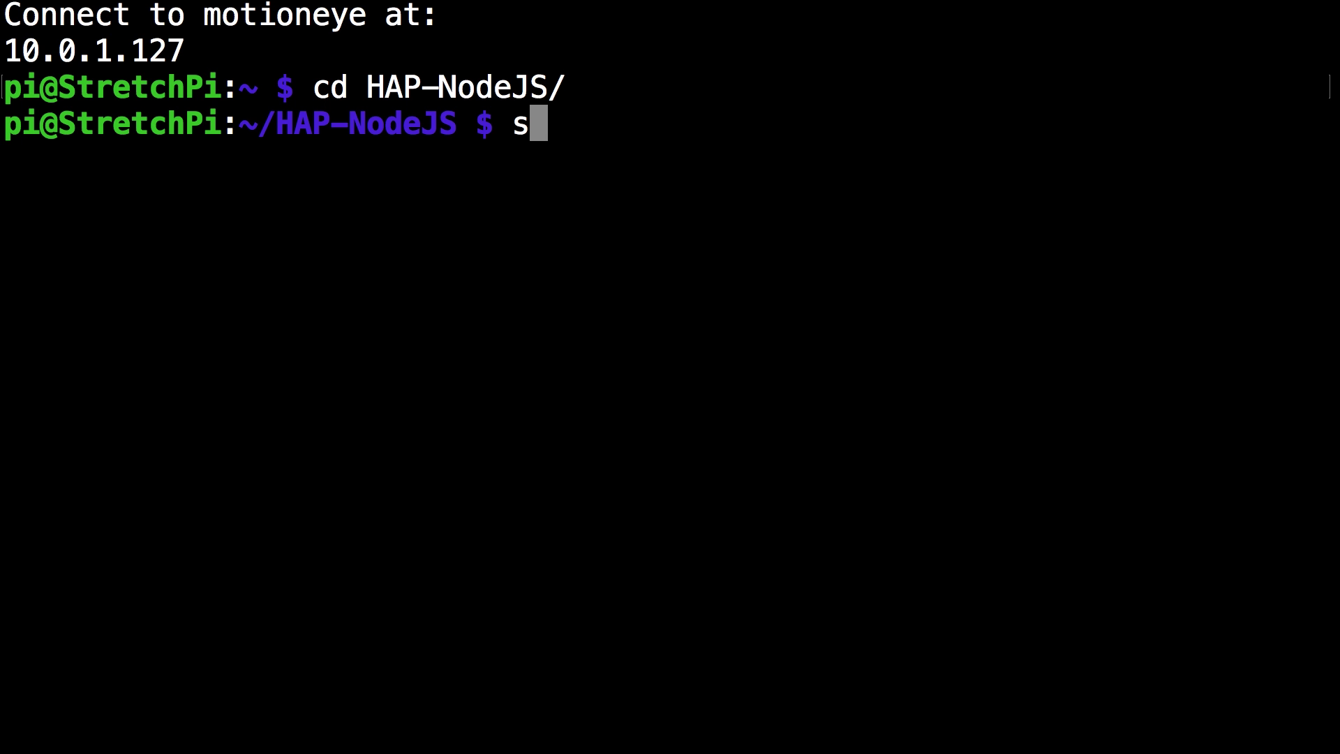
type("udo node ")
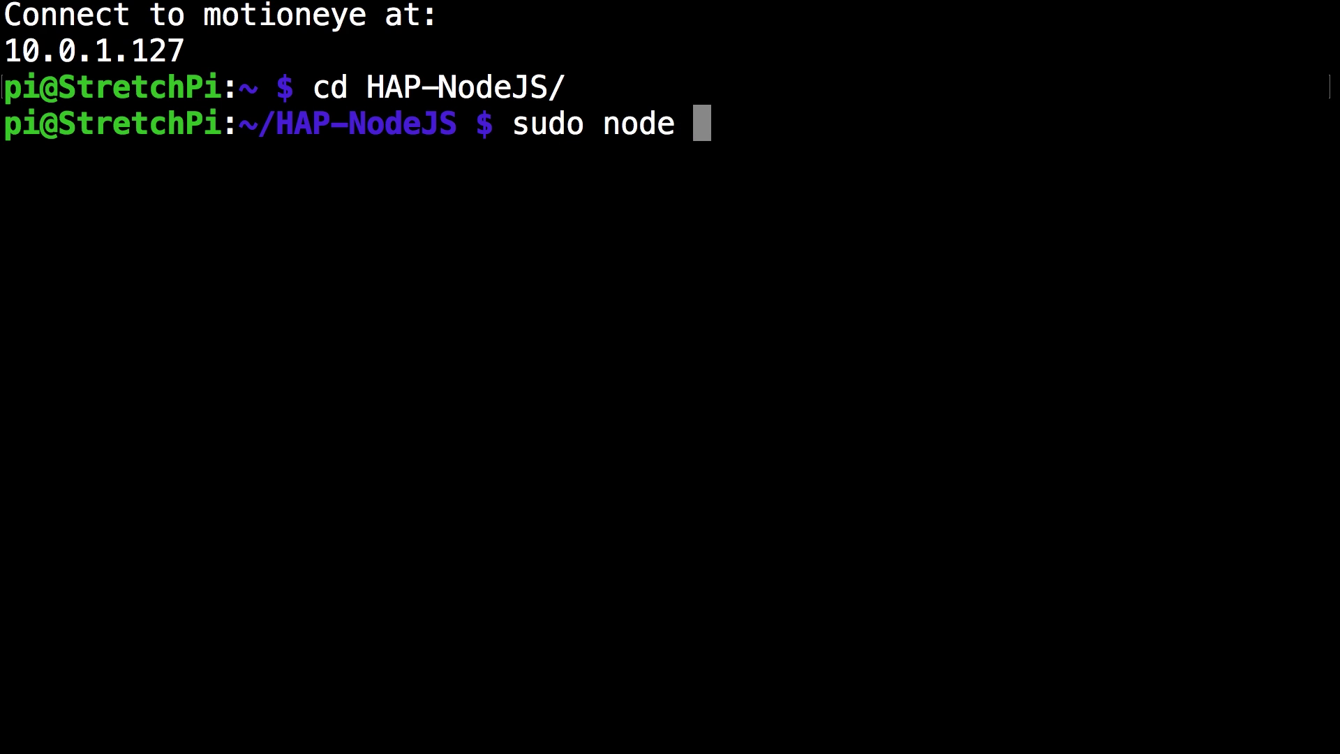
type("Cam")
key("Tab")
key("Return")
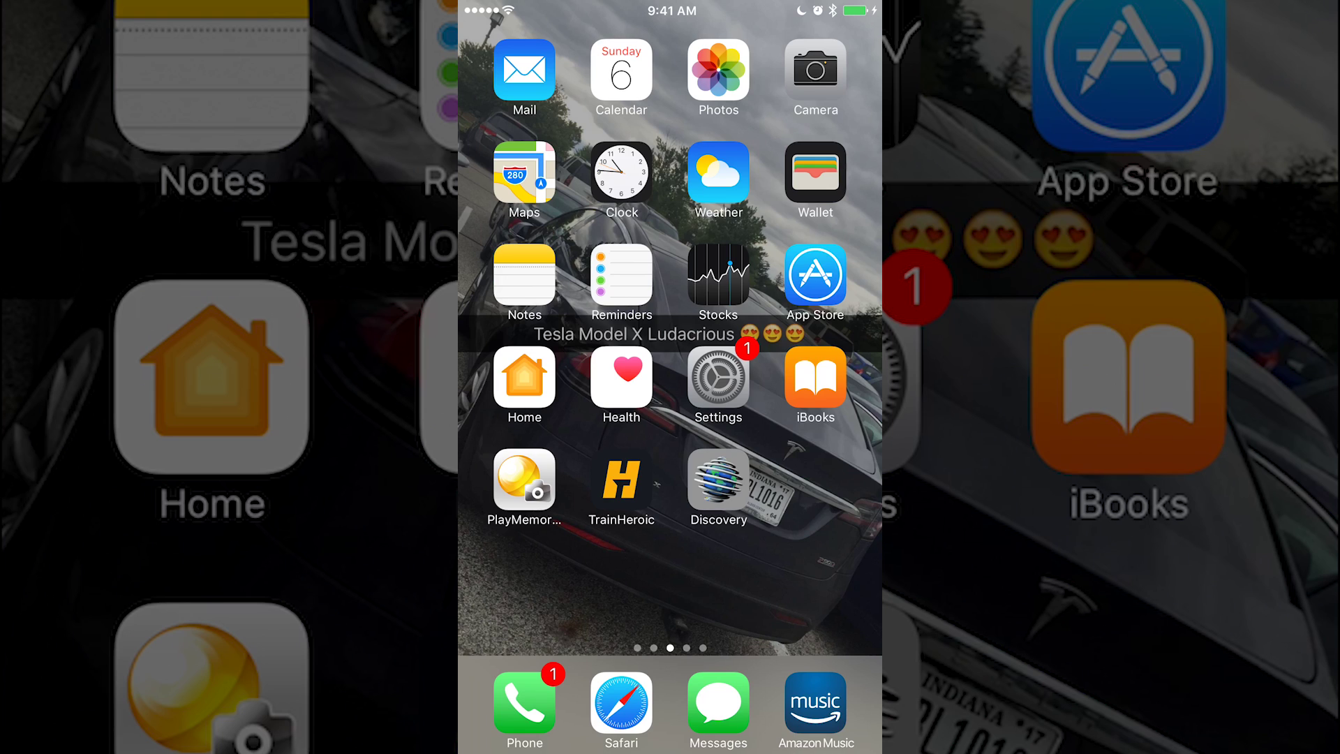
Step: In Home, add the Bedroom Camera accessory and accept the uncertified-accessory warning
left_click(524, 377)
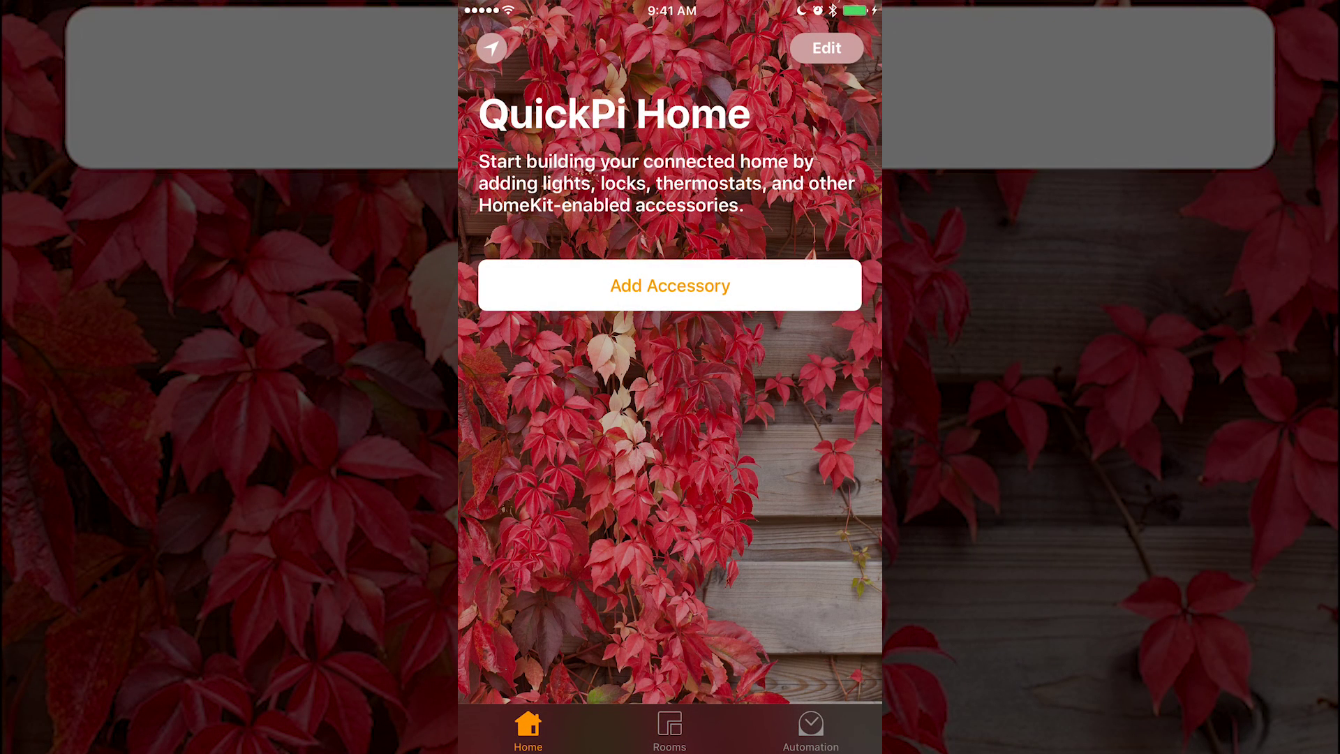
left_click(670, 286)
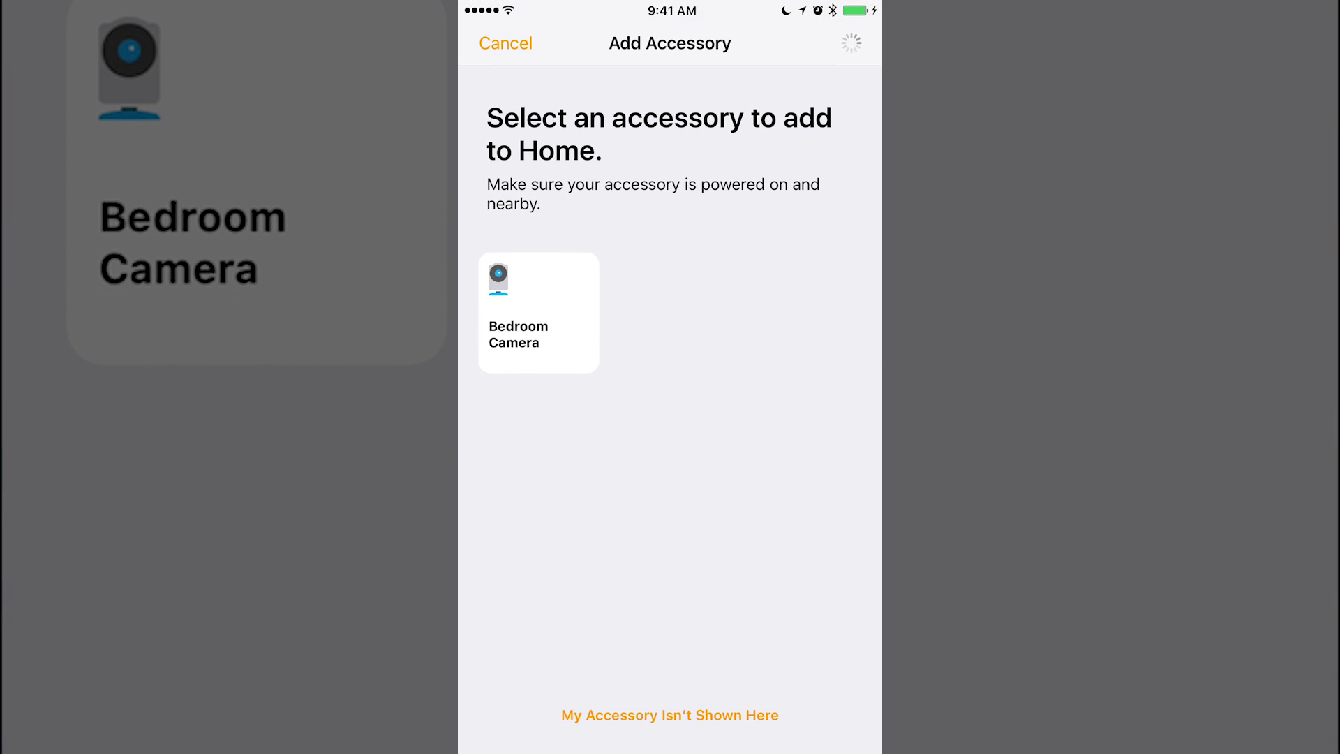
left_click(538, 312)
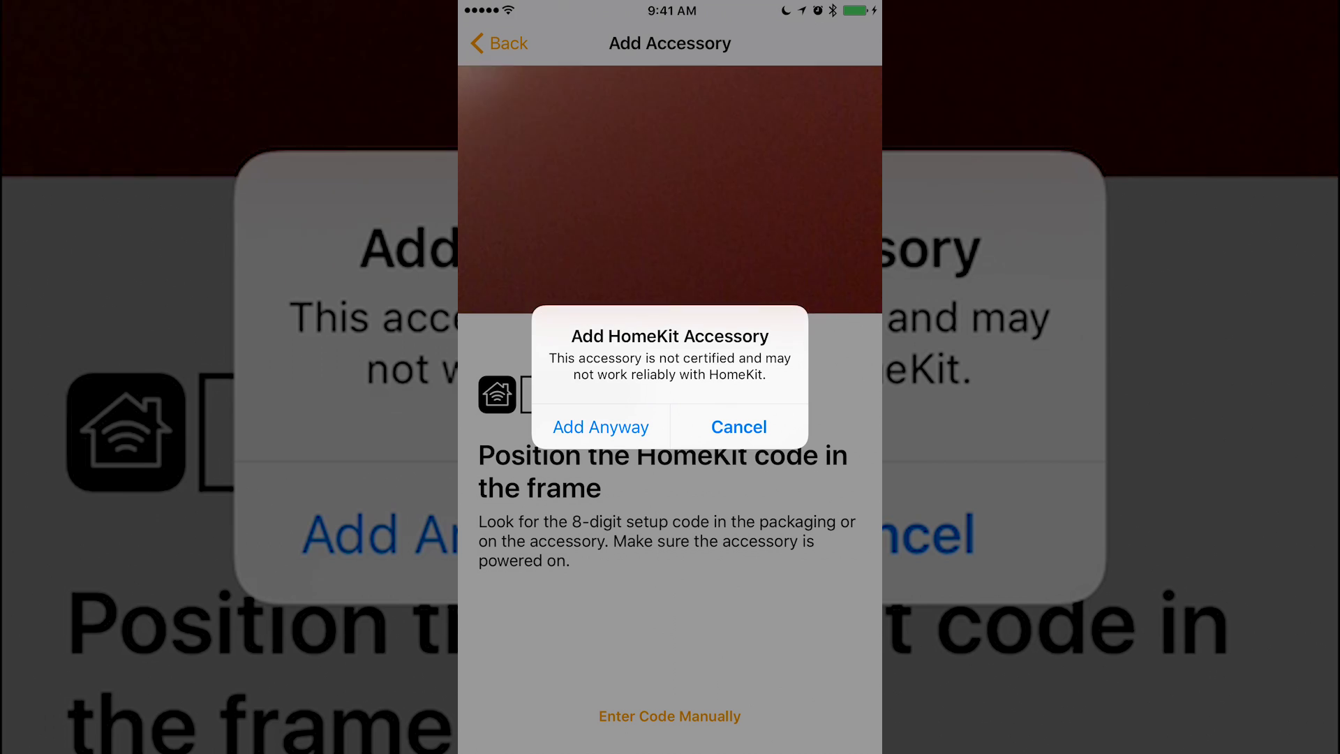
left_click(601, 427)
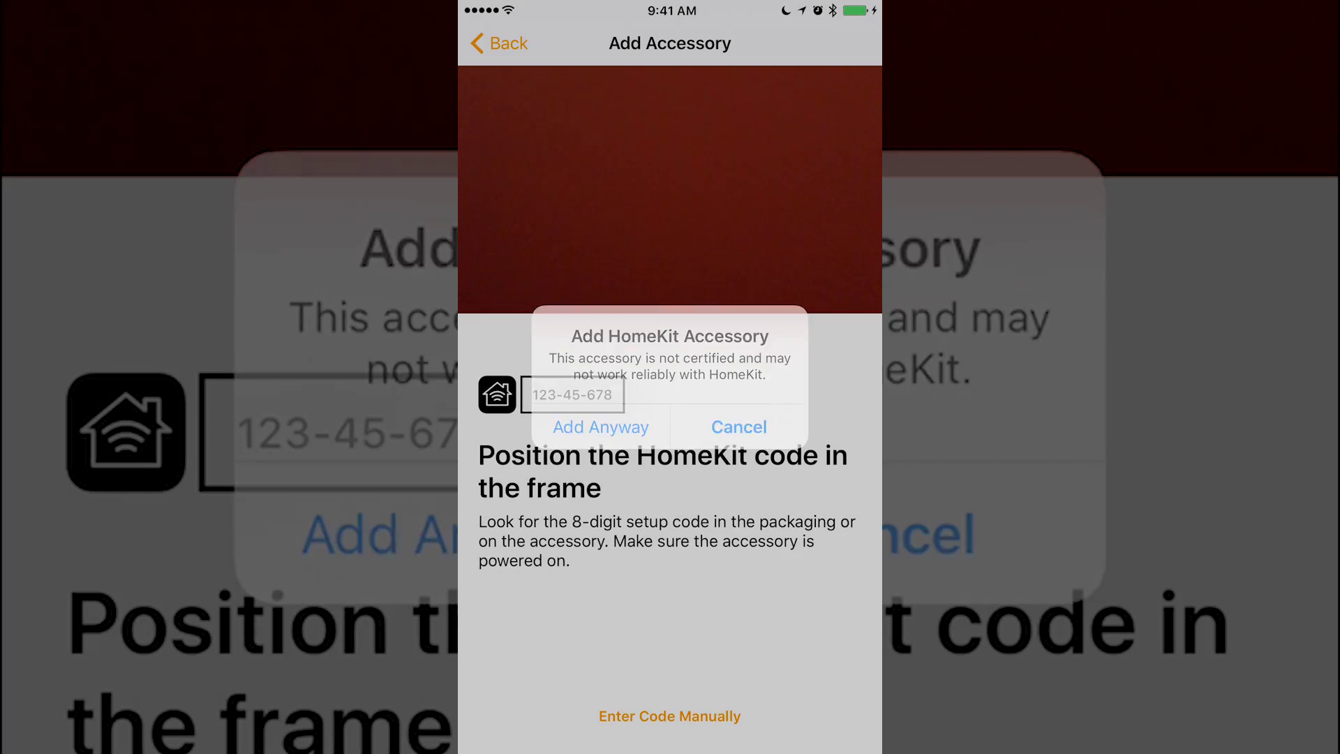
Step: Enter the 8-digit setup code to pair Bedroom Camera, and set its room to Bedroom
left_click(670, 716)
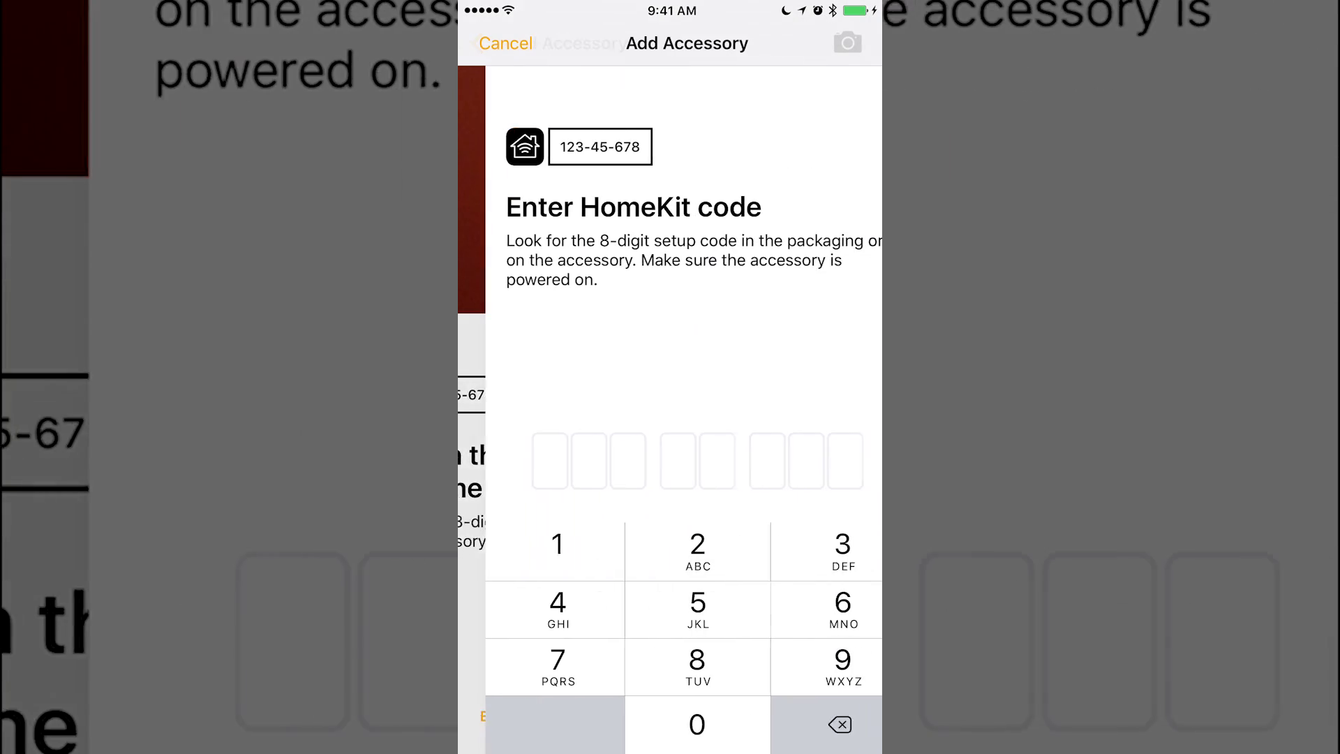
left_click(670, 724)
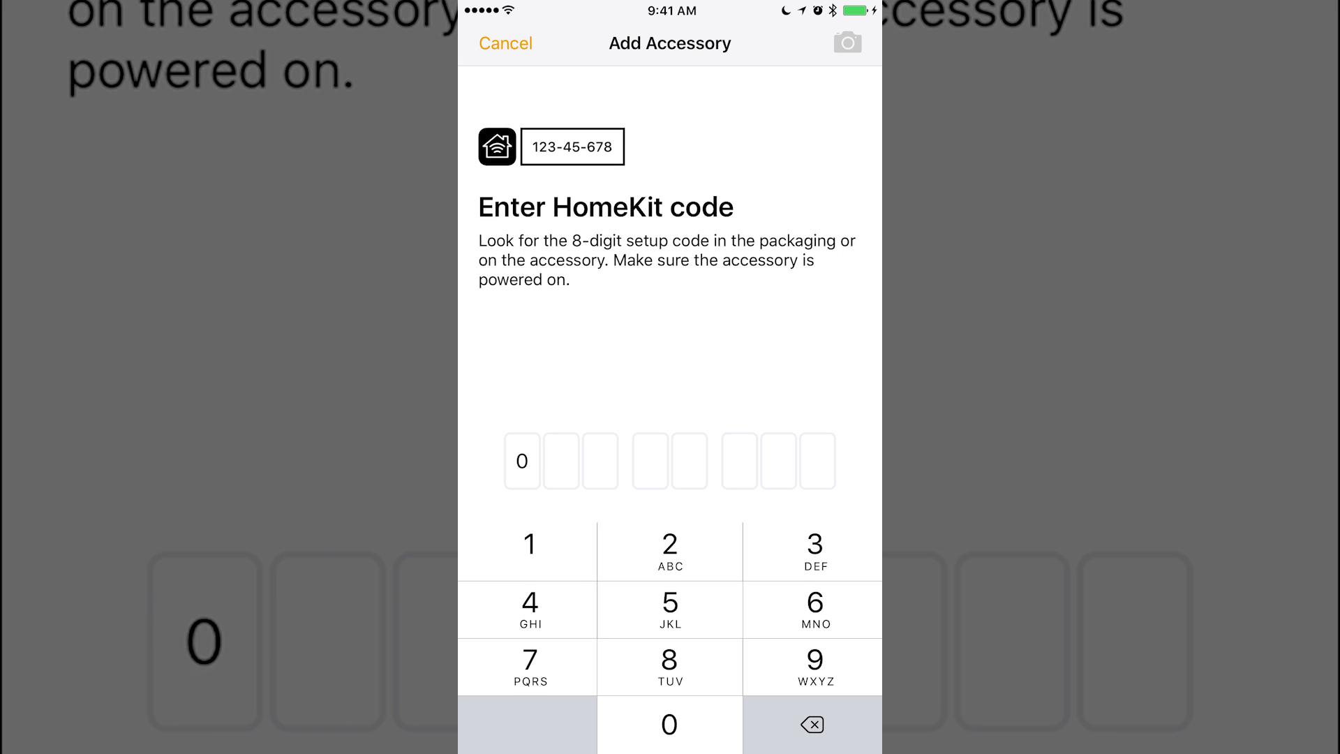
left_click(815, 551)
left_click(529, 551)
left_click(530, 609)
left_click(670, 608)
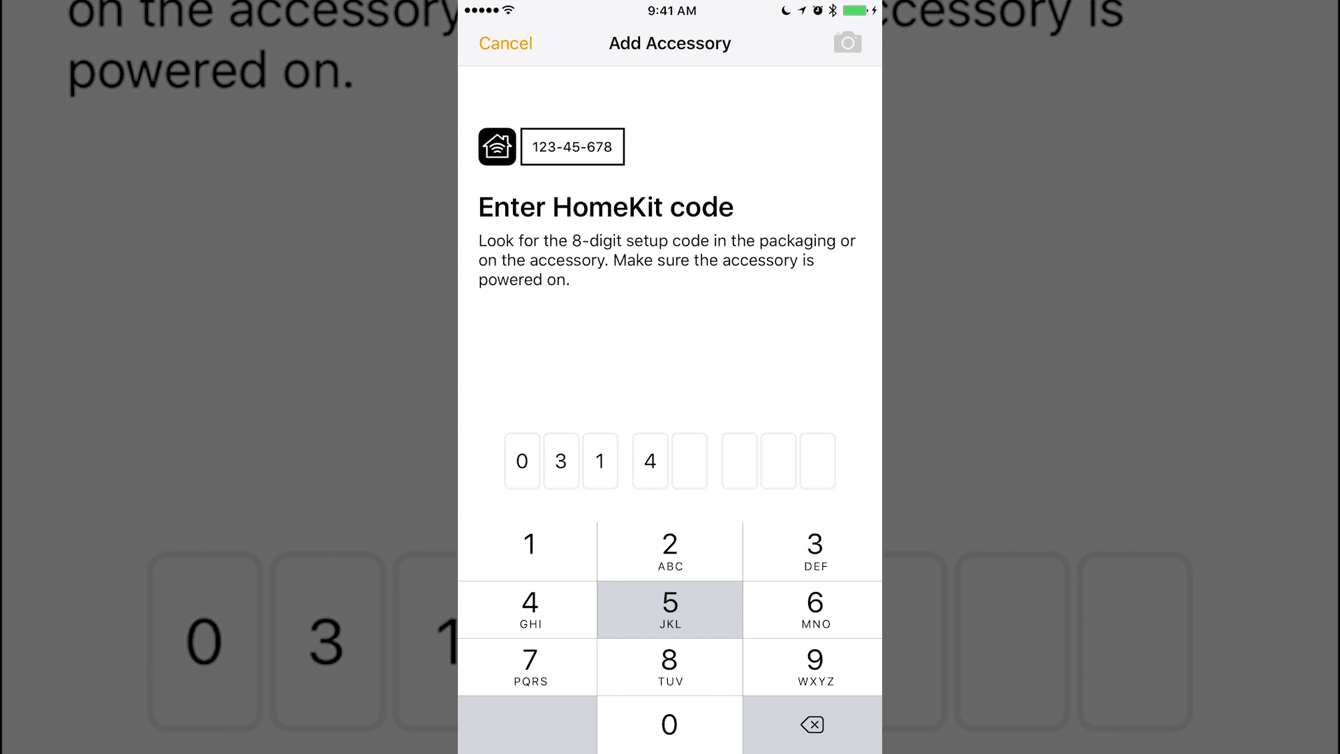
left_click(529, 550)
left_click(670, 608)
left_click(530, 609)
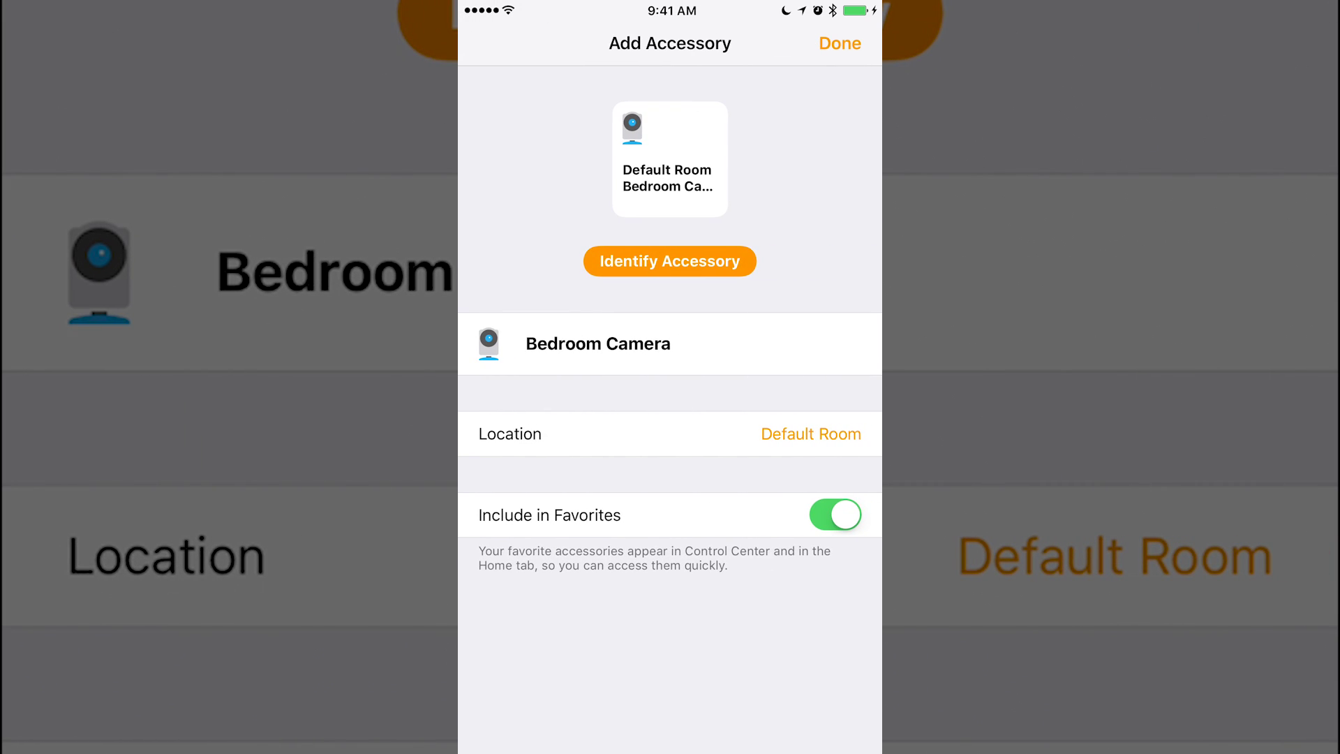
left_click(670, 434)
left_click(516, 433)
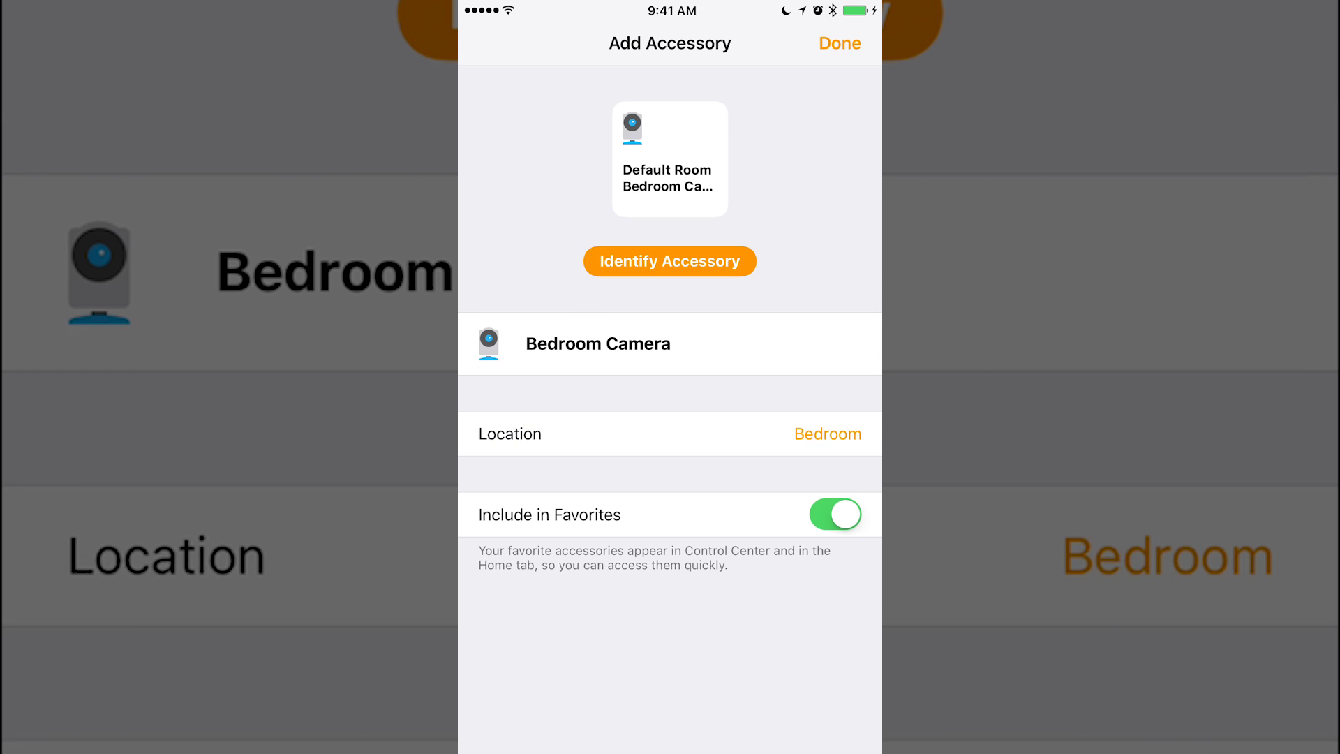
Step: Close the Add Accessory flow with Done, leaving Bedroom Camera on the Home screen
left_click(840, 44)
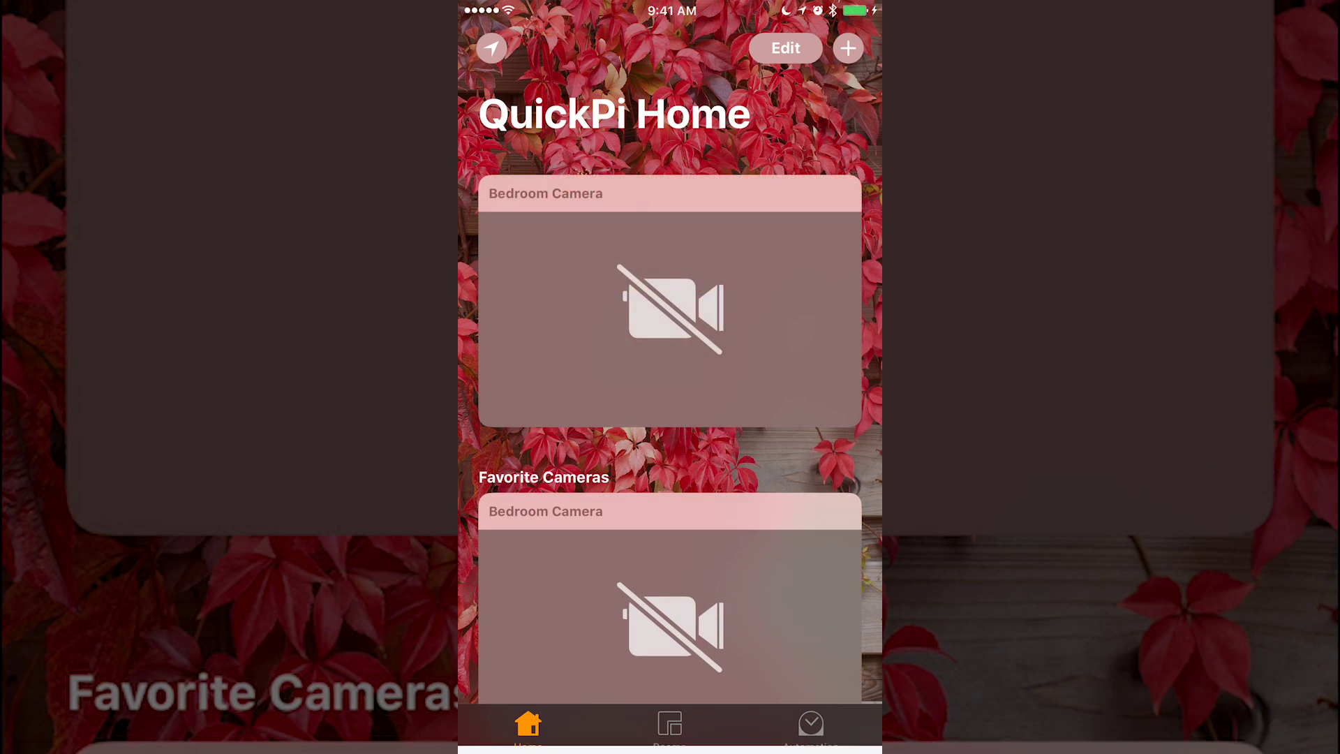